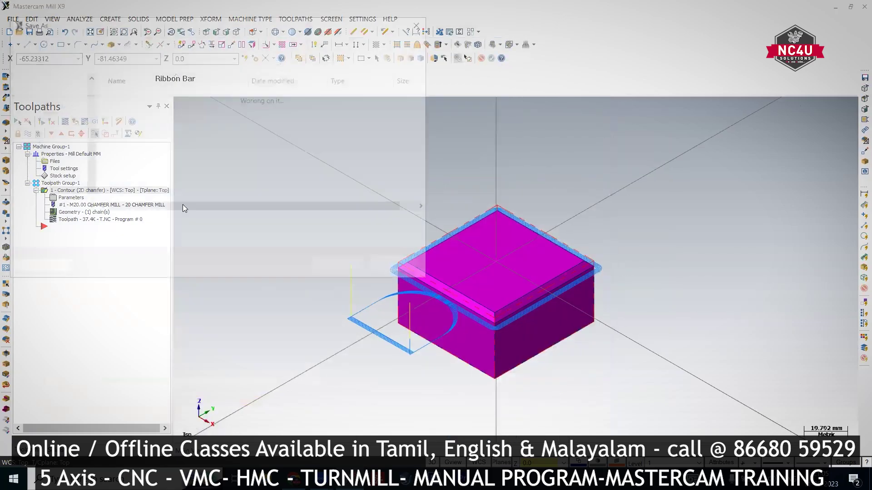
# Save the chamfered block to the Desktop as T.mcx-9.
pyautogui.click(56, 191)
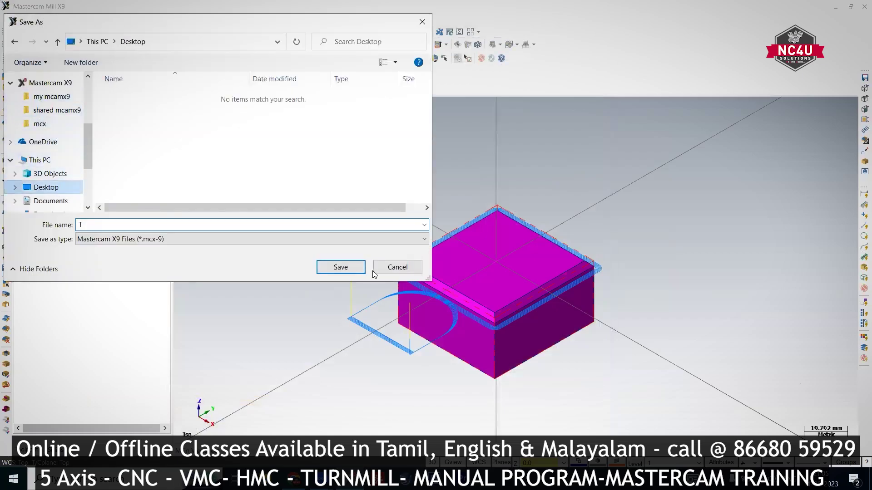
pyautogui.click(352, 267)
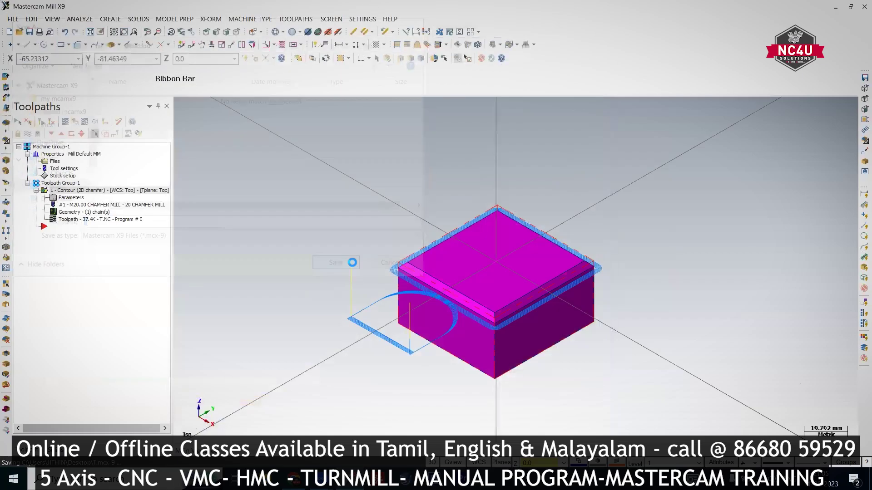
pyautogui.click(64, 198)
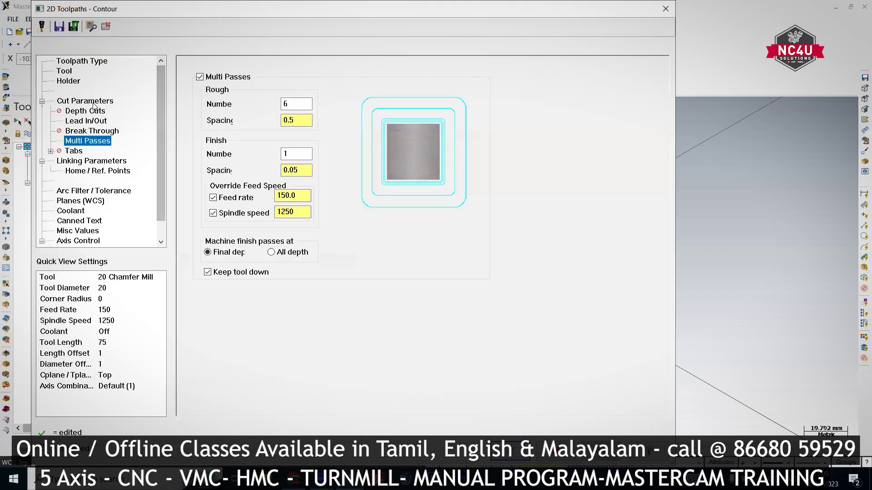
pyautogui.click(139, 104)
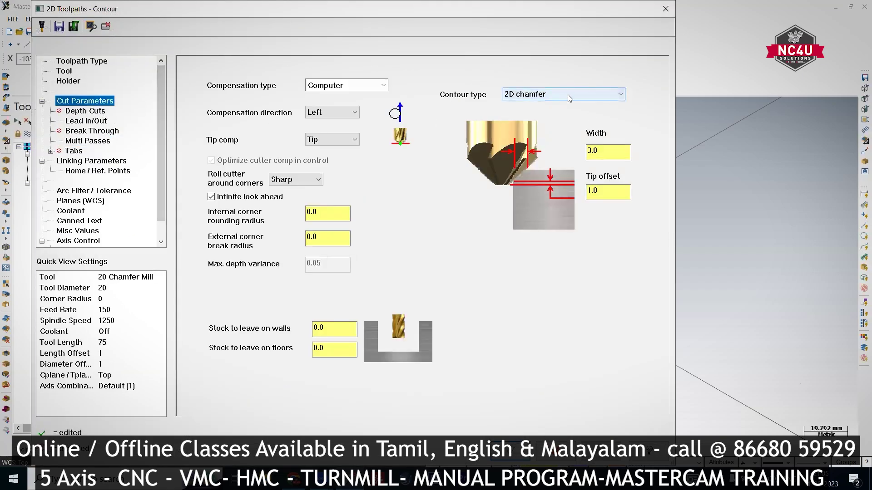
pyautogui.click(588, 150)
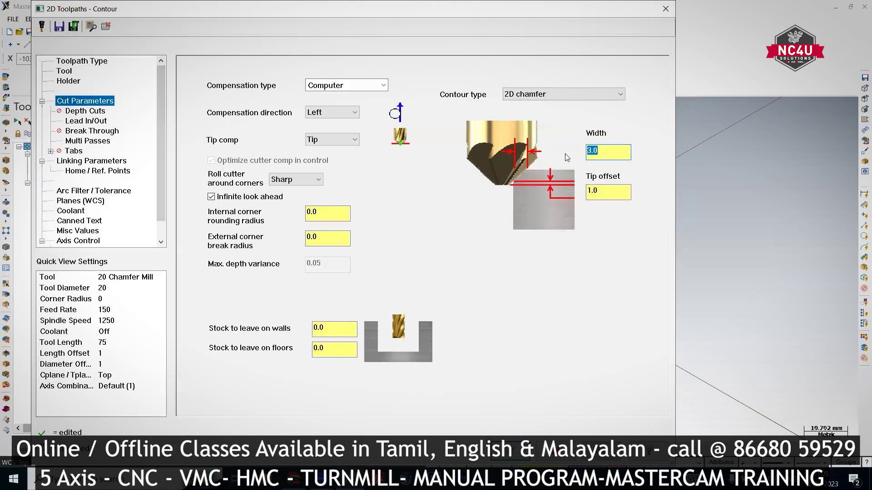
pyautogui.press('Tab')
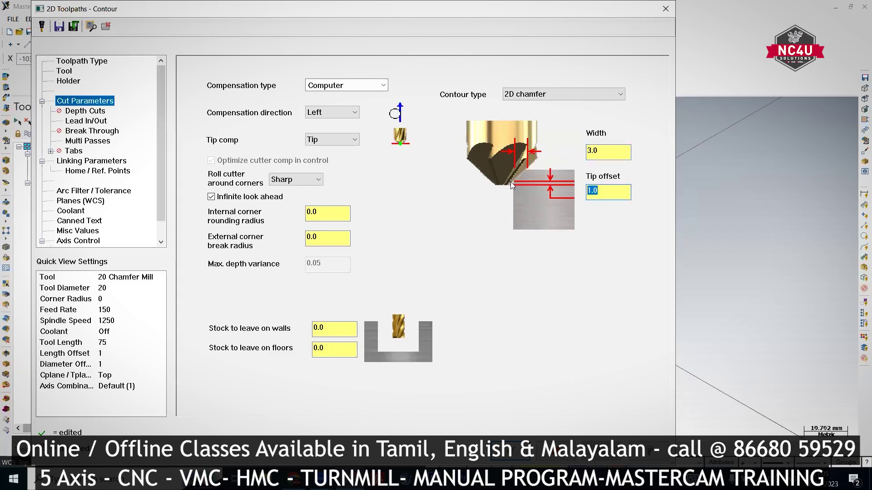
pyautogui.click(94, 145)
pyautogui.click(113, 164)
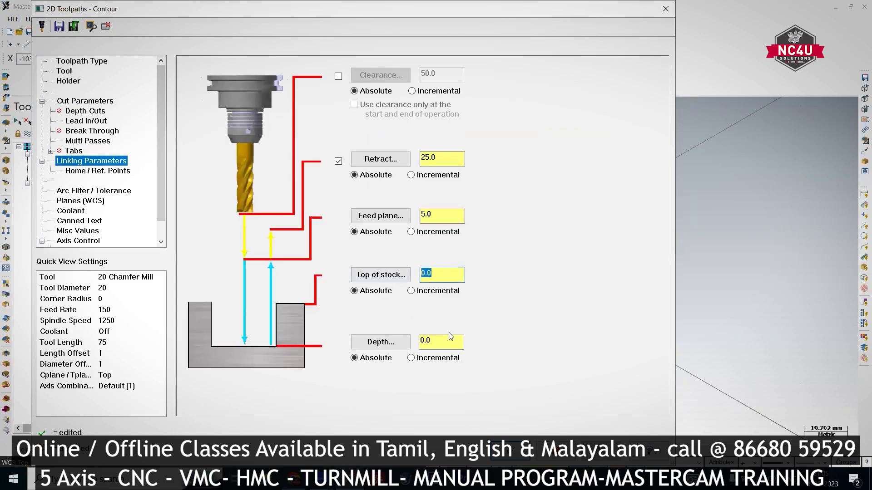
pyautogui.doubleClick(429, 342)
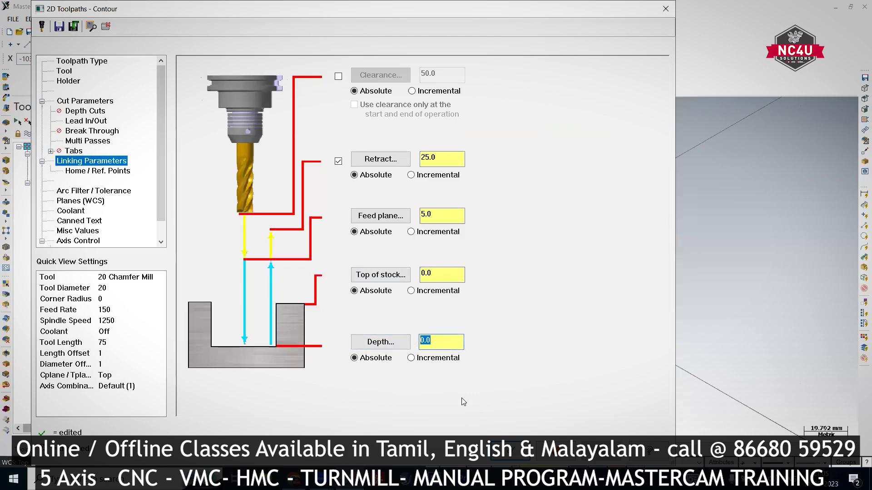
pyautogui.press('Return')
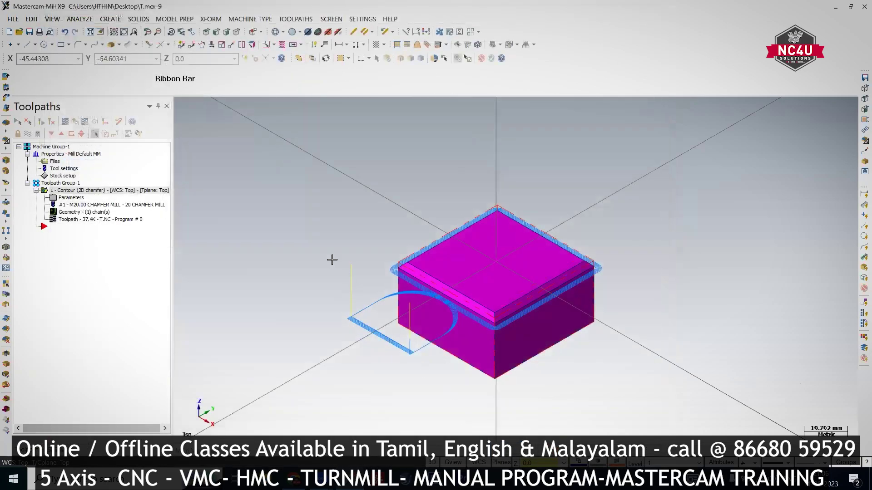
pyautogui.click(207, 31)
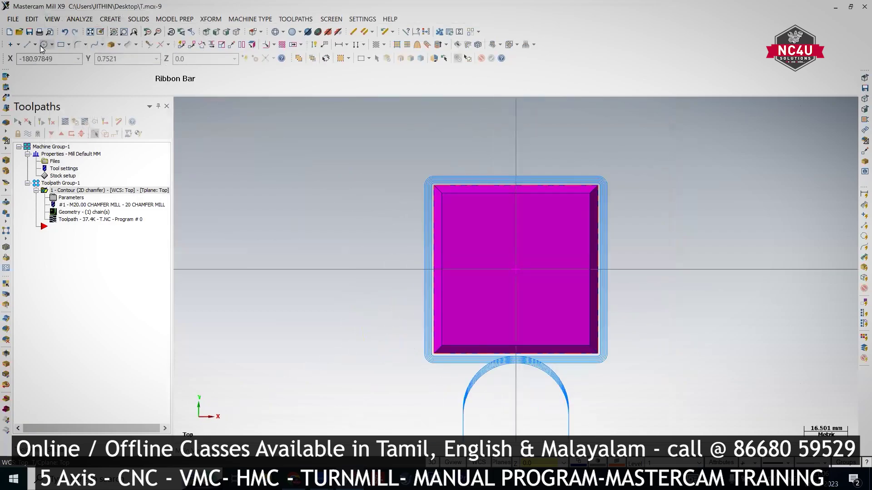
# Draw a 32 mm diameter circle centred at the origin.
pyautogui.click(41, 45)
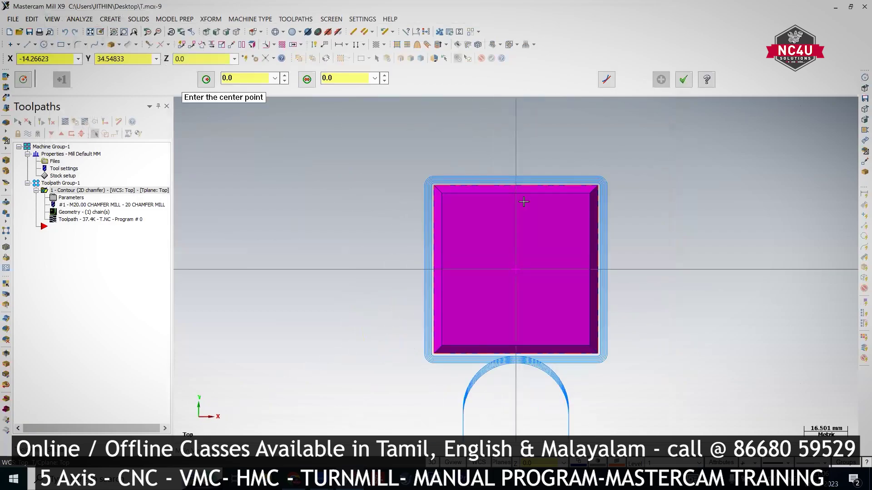
pyautogui.click(516, 270)
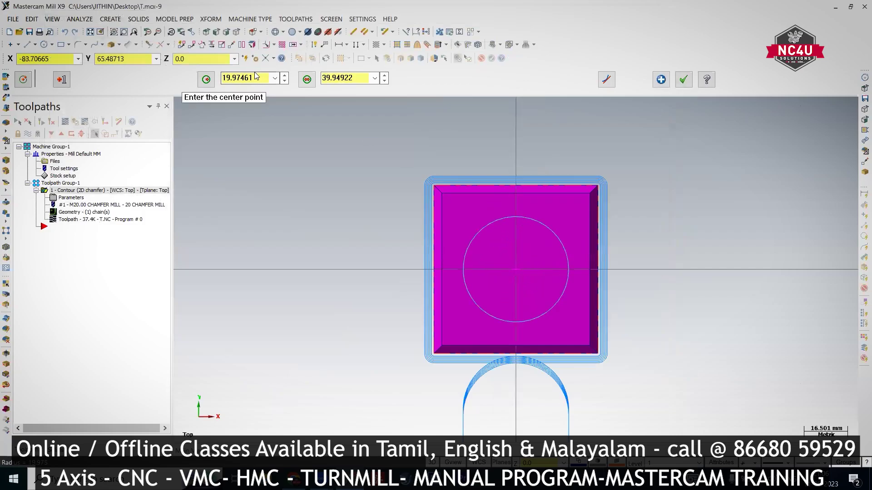
pyautogui.click(335, 79)
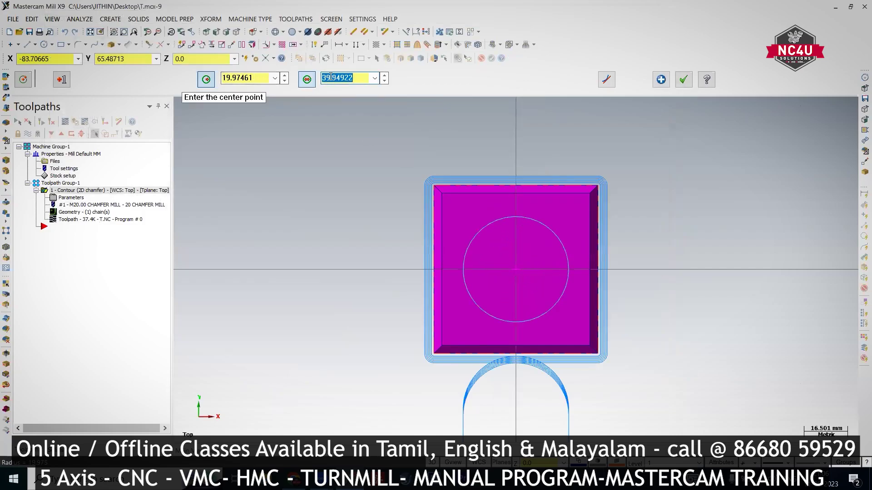
pyautogui.write('32')
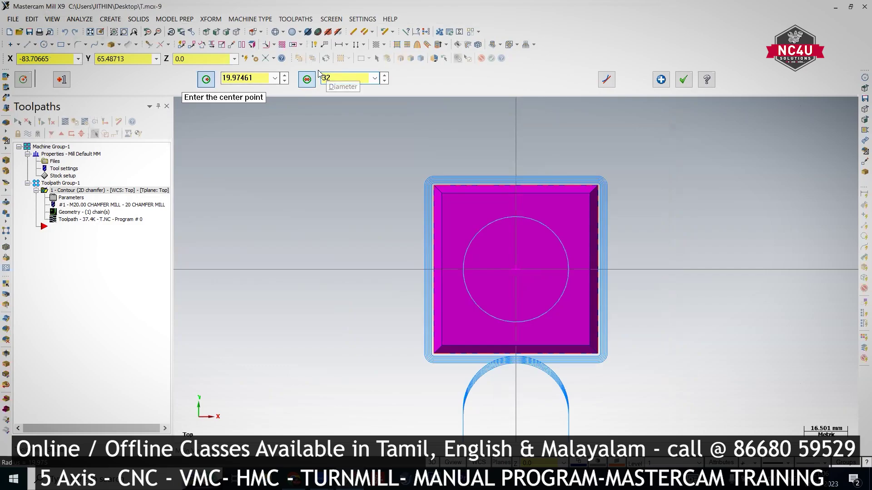
pyautogui.press('Return')
pyautogui.click(681, 84)
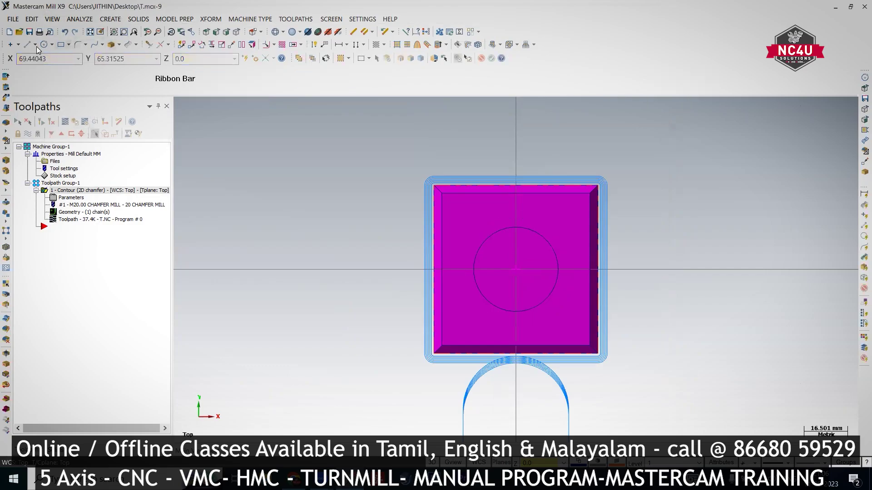
# Draw a second, 30 mm diameter circle at the same origin centre.
pyautogui.click(45, 45)
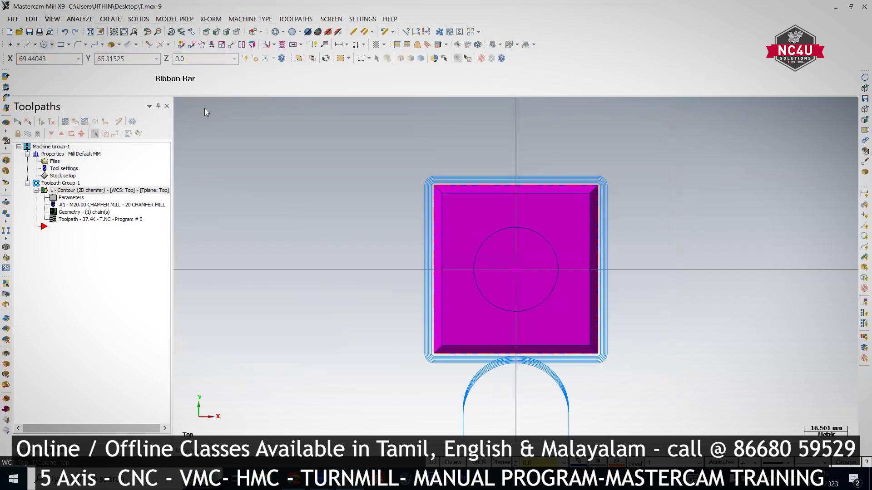
pyautogui.click(526, 270)
pyautogui.click(516, 234)
pyautogui.click(331, 77)
pyautogui.write('30')
pyautogui.click(684, 79)
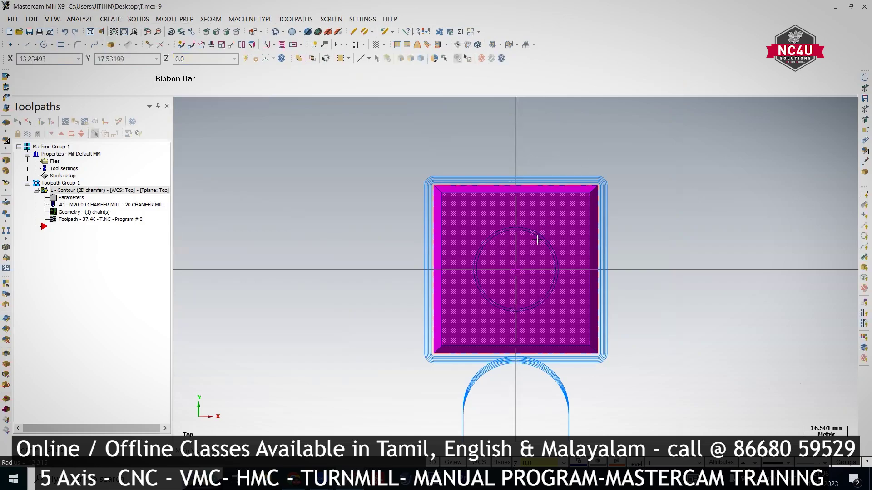
# Start a Drill toolpath using the circle centre as the drill point.
pyautogui.rightClick(63, 229)
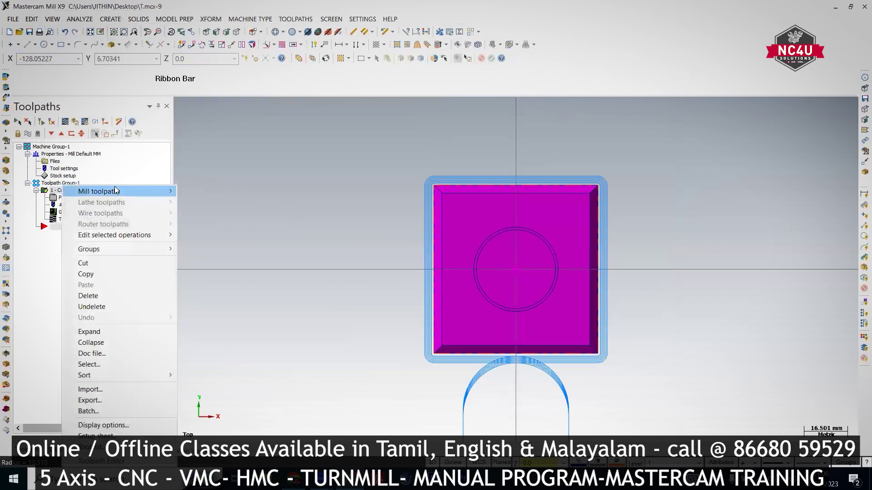
pyautogui.moveTo(116, 191)
pyautogui.click(212, 206)
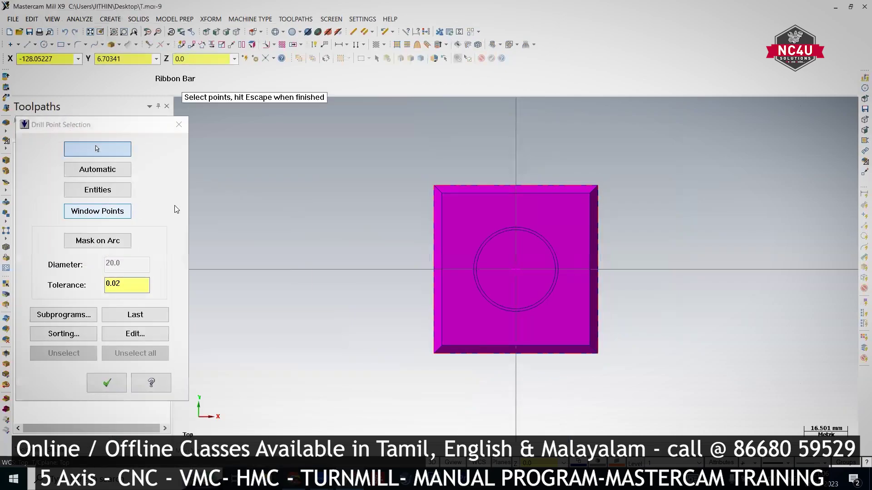
pyautogui.click(515, 270)
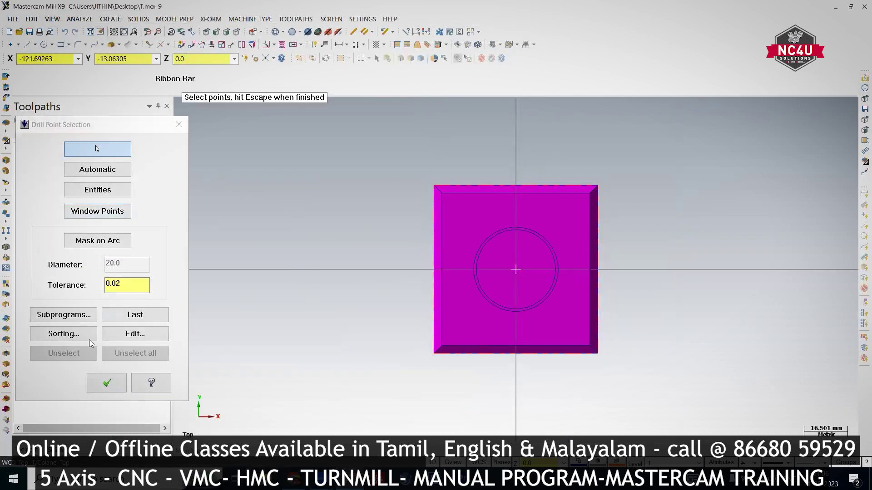
pyautogui.click(106, 383)
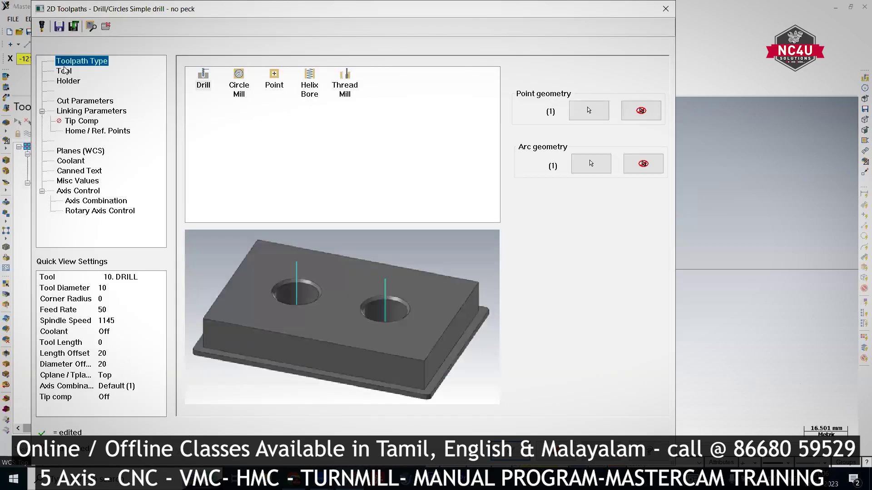
# Create a new 30 mm bull-nosed endmill for the drill operation.
pyautogui.rightClick(294, 117)
pyautogui.click(346, 135)
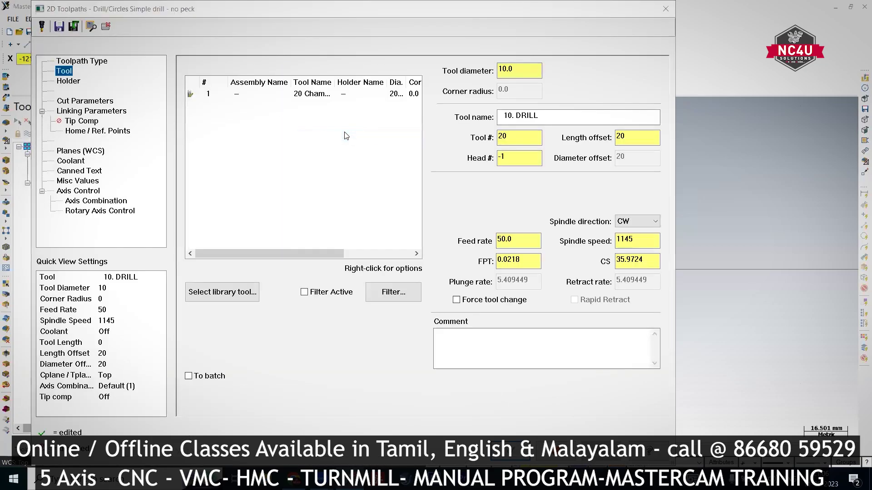
pyautogui.click(384, 178)
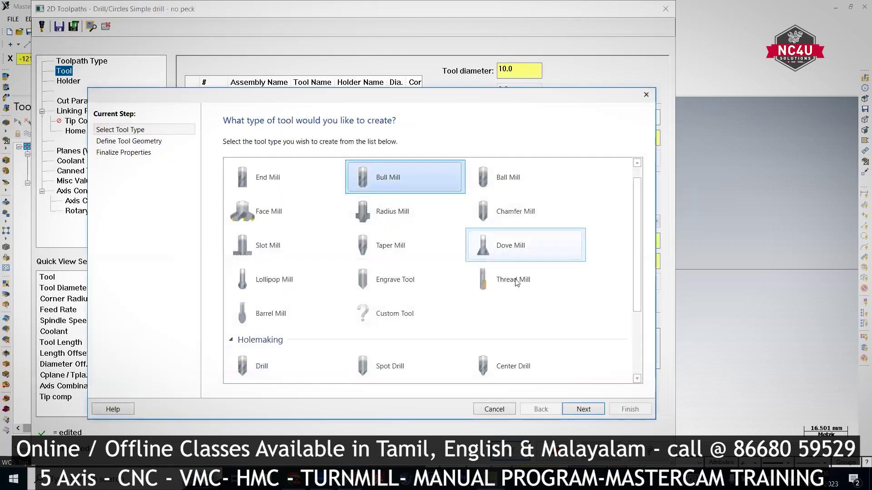
pyautogui.click(570, 408)
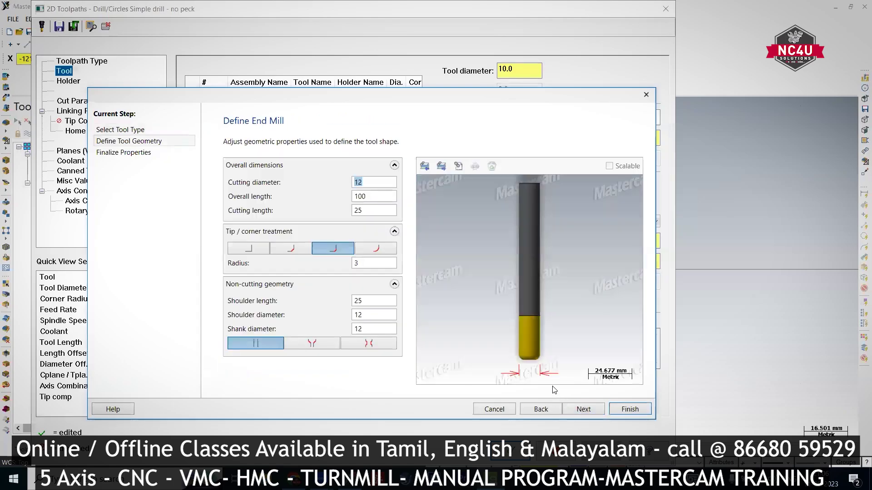
pyautogui.write('30')
pyautogui.click(364, 263)
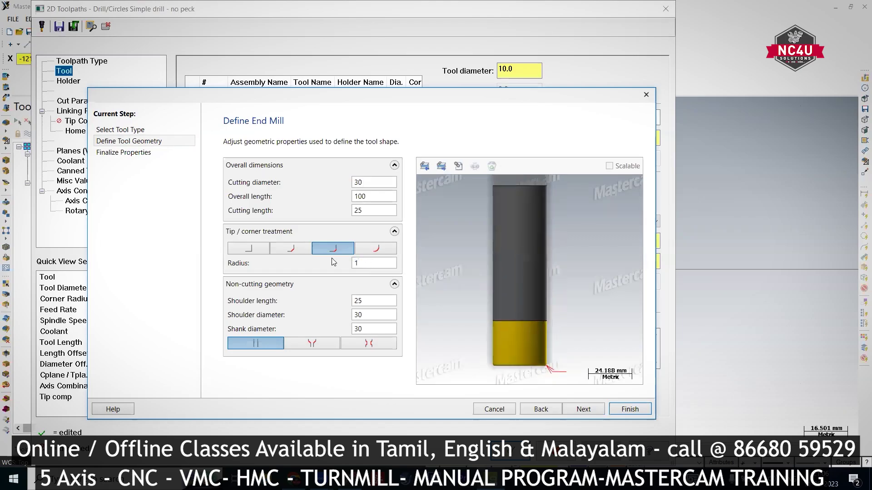
pyautogui.click(631, 410)
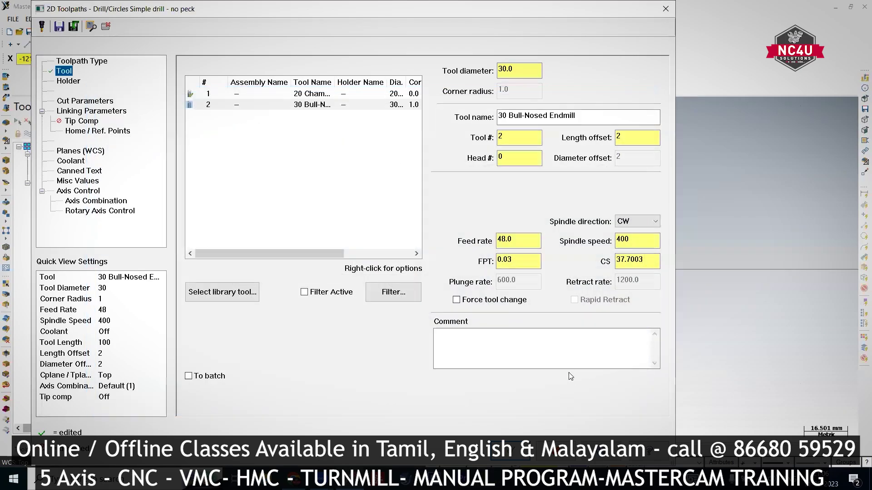
# Set an absolute depth of -35 with absolute retract and accept the counterbore.
pyautogui.click(103, 101)
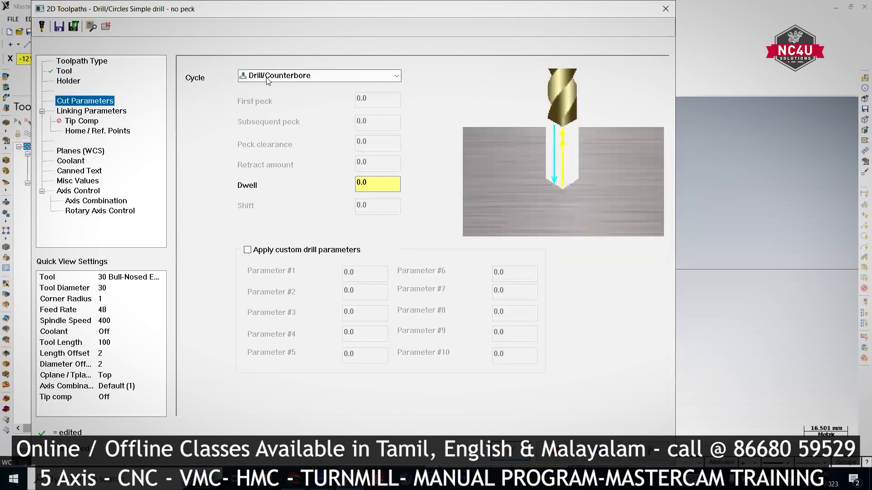
pyautogui.click(98, 112)
pyautogui.click(353, 339)
pyautogui.click(362, 237)
pyautogui.doubleClick(448, 321)
pyautogui.press('BackSpace')
pyautogui.write('-35')
pyautogui.press('Return')
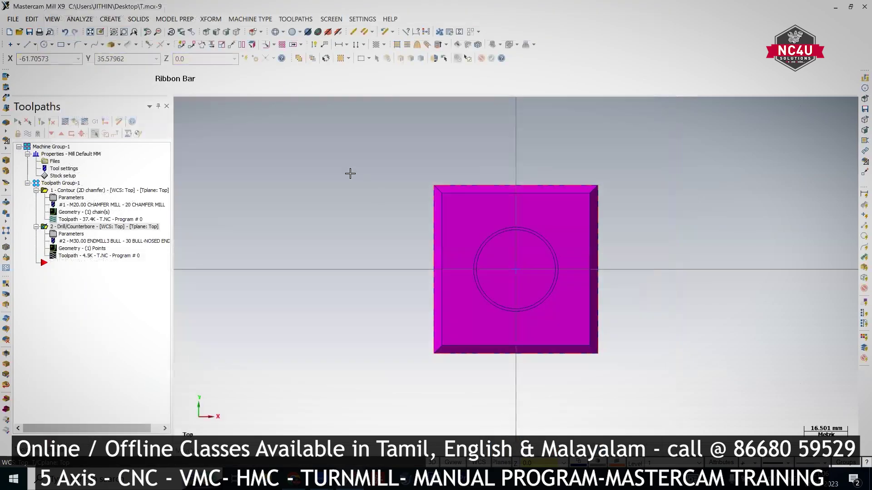
# Show the block in an isometric, shaded view.
pyautogui.rightClick(328, 129)
pyautogui.click(366, 225)
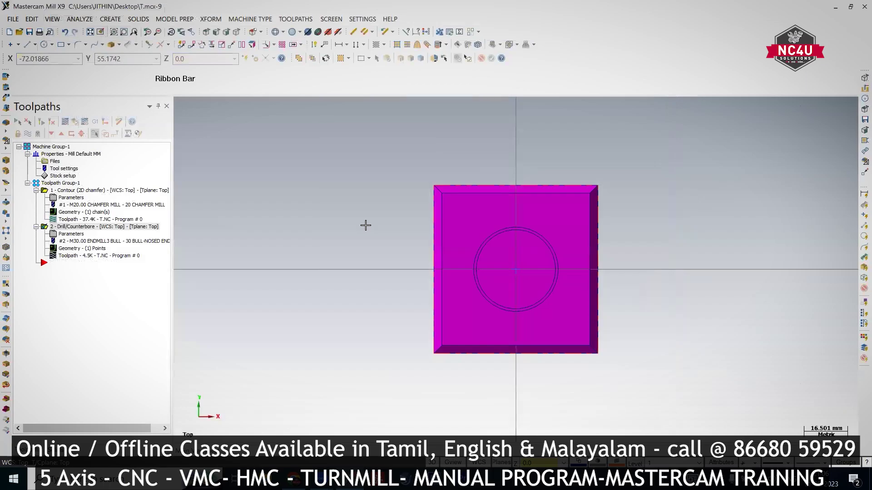
pyautogui.click(275, 32)
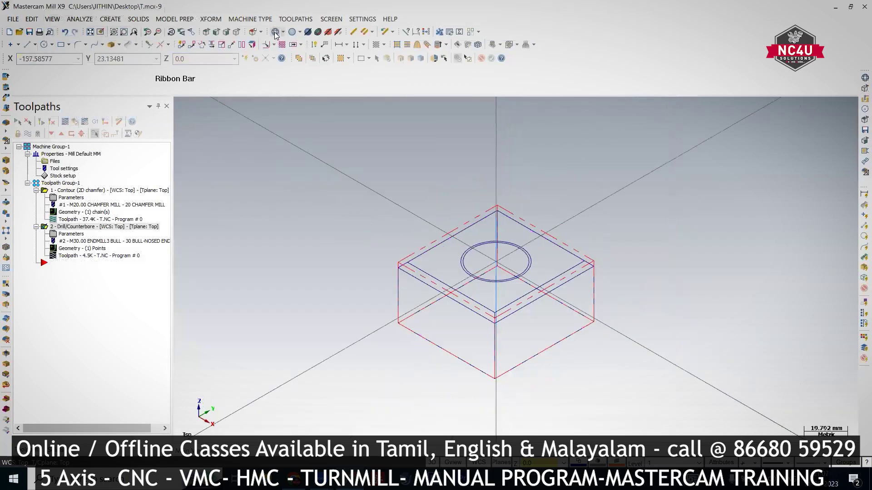
pyautogui.moveTo(493, 166)
pyautogui.mouseDown(button='middle')
pyautogui.moveTo(490, 152)
pyautogui.moveTo(459, 134)
pyautogui.moveTo(465, 200)
pyautogui.mouseUp(button='middle')
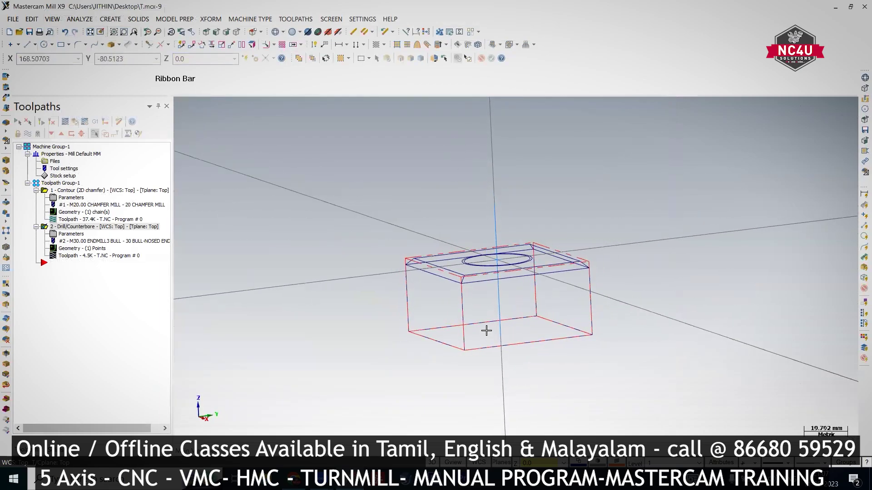
pyautogui.click(292, 32)
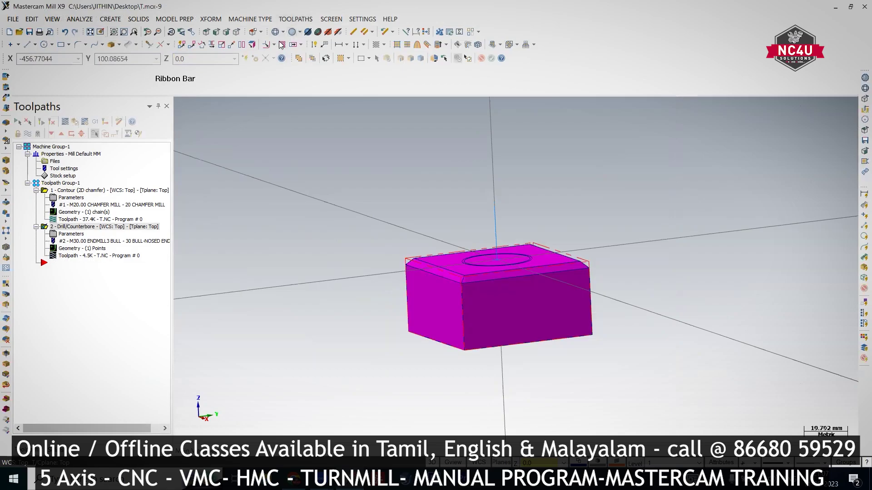
# Start a Thread mill toolpath from Top view, taking its point from the central circle.
pyautogui.rightClick(63, 269)
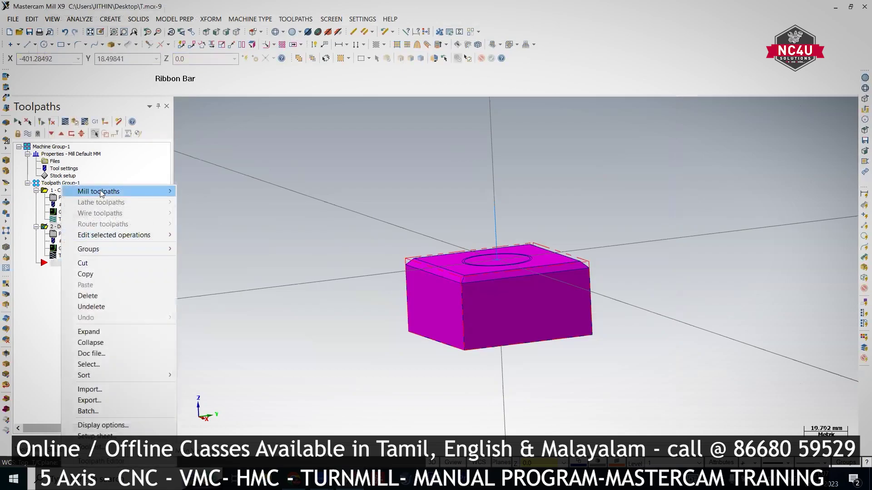
pyautogui.moveTo(101, 192)
pyautogui.moveTo(251, 393)
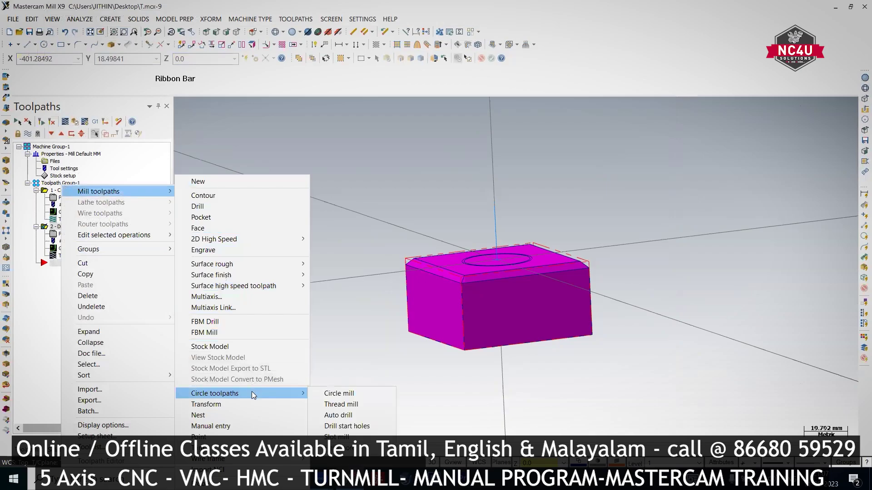
pyautogui.click(332, 404)
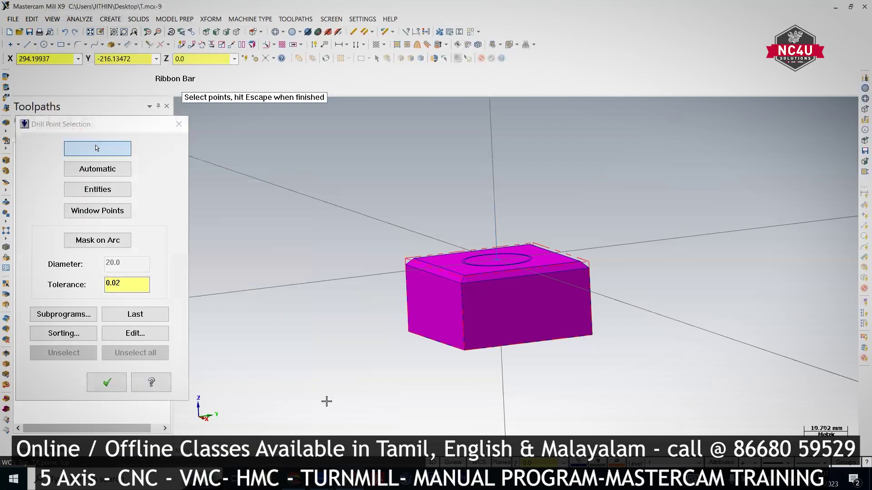
pyautogui.click(205, 32)
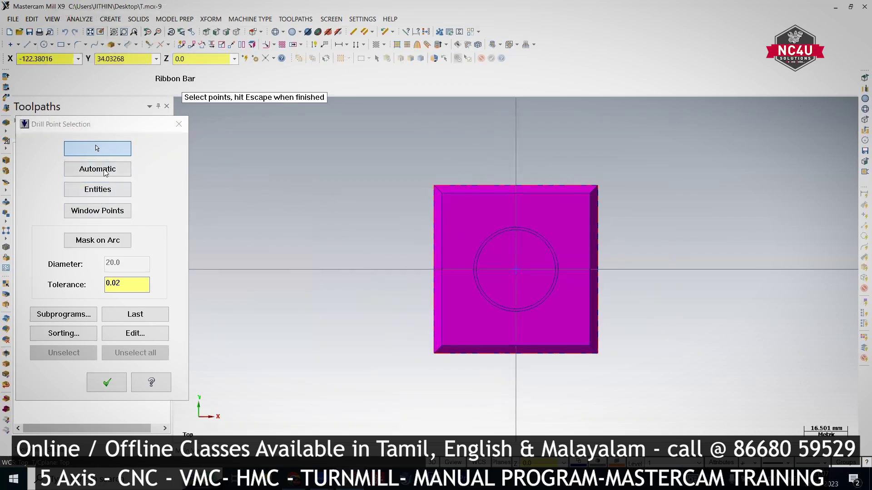
pyautogui.click(108, 193)
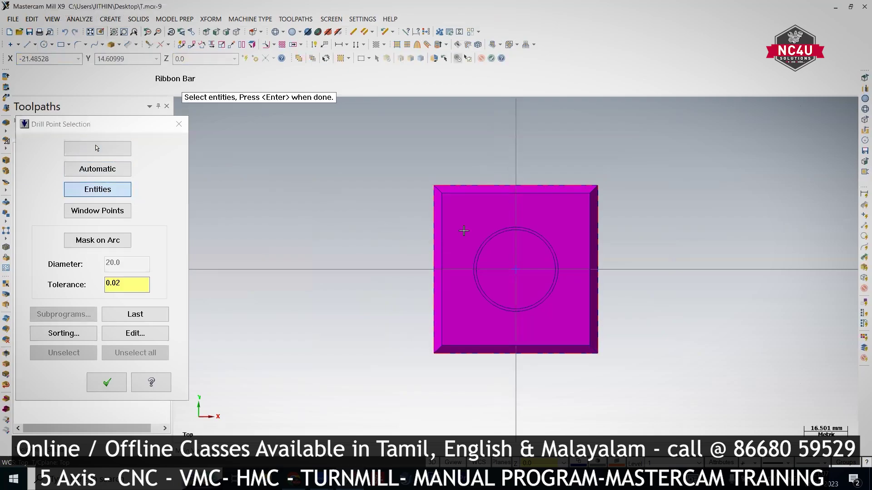
pyautogui.click(492, 230)
pyautogui.click(107, 377)
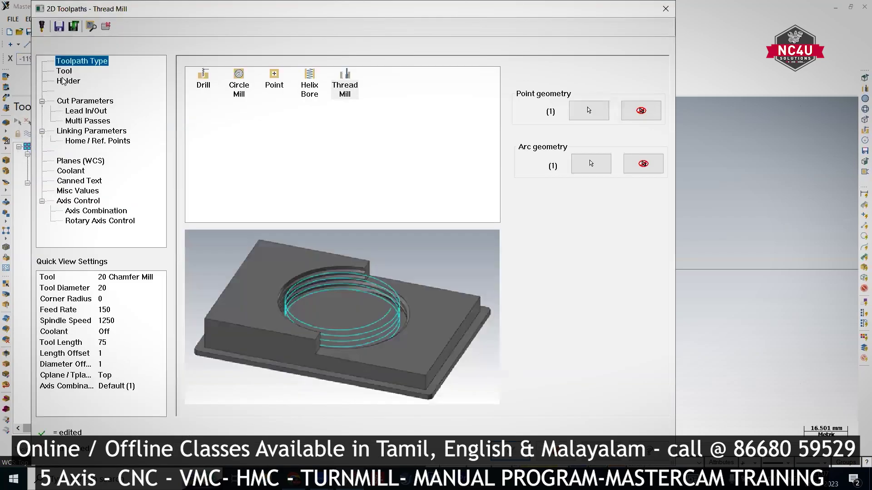
# Create a new Thread Mill tool from the toolpath's tool list.
pyautogui.click(64, 71)
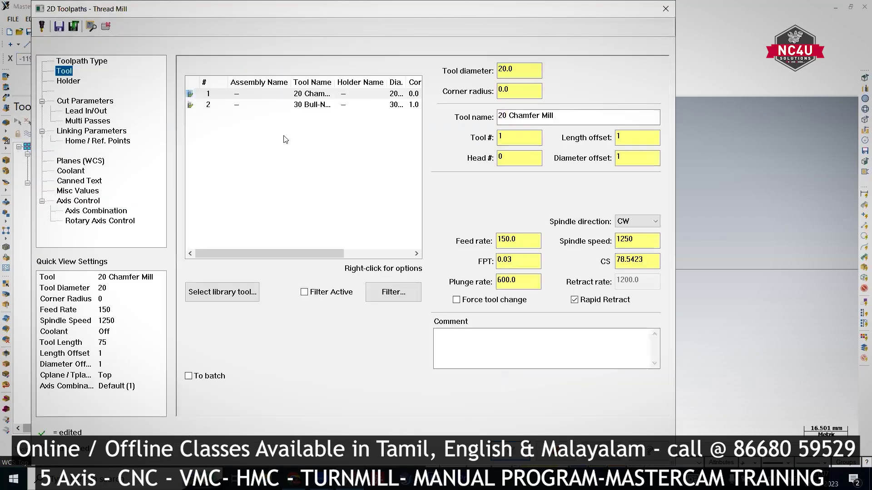
pyautogui.rightClick(293, 145)
pyautogui.click(329, 160)
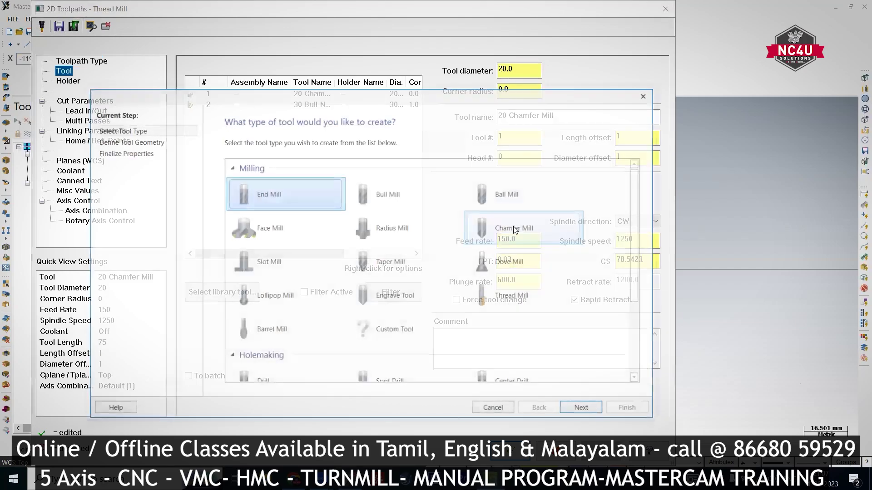
pyautogui.click(580, 409)
# Give the thread mill pitch 2, outside diameter 20 and cutting length 14.
pyautogui.hotkey('shift', 'Tab')
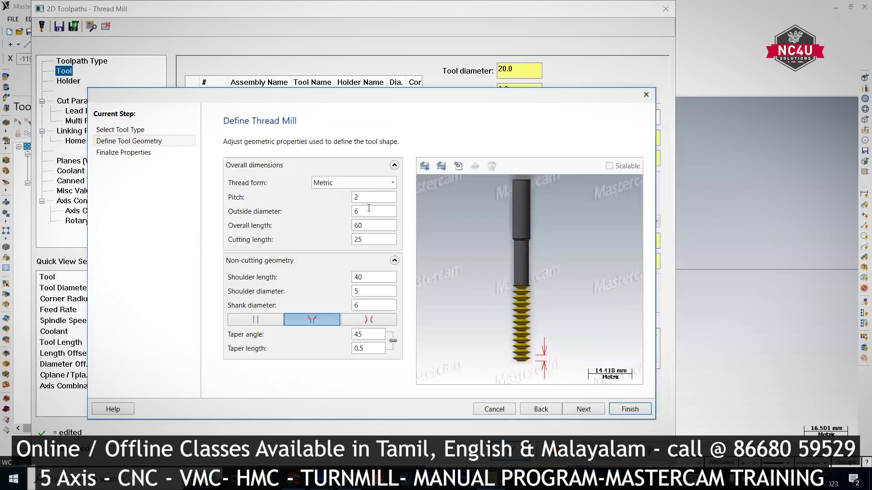
pyautogui.press('Tab')
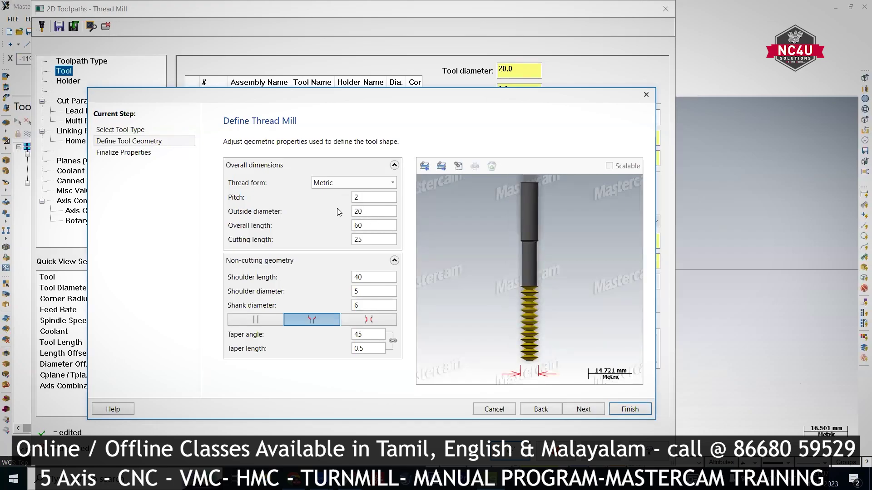
pyautogui.click(353, 240)
pyautogui.doubleClick(352, 243)
pyautogui.write('14')
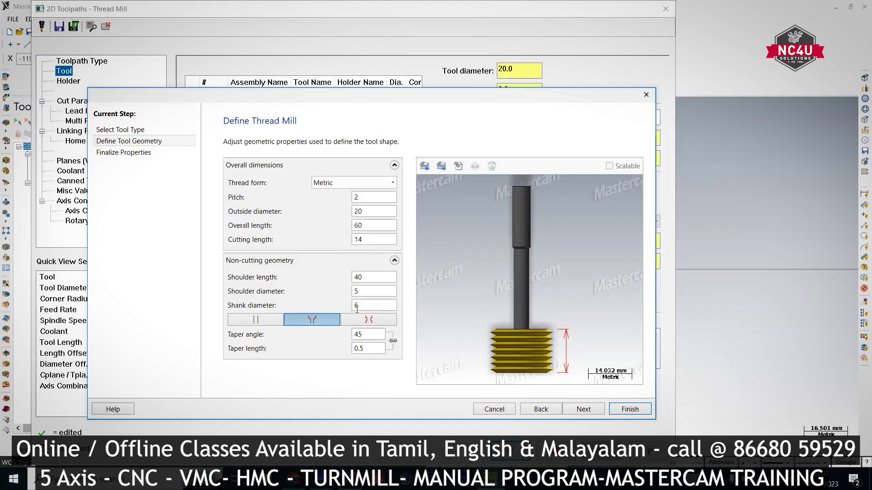
pyautogui.click(372, 195)
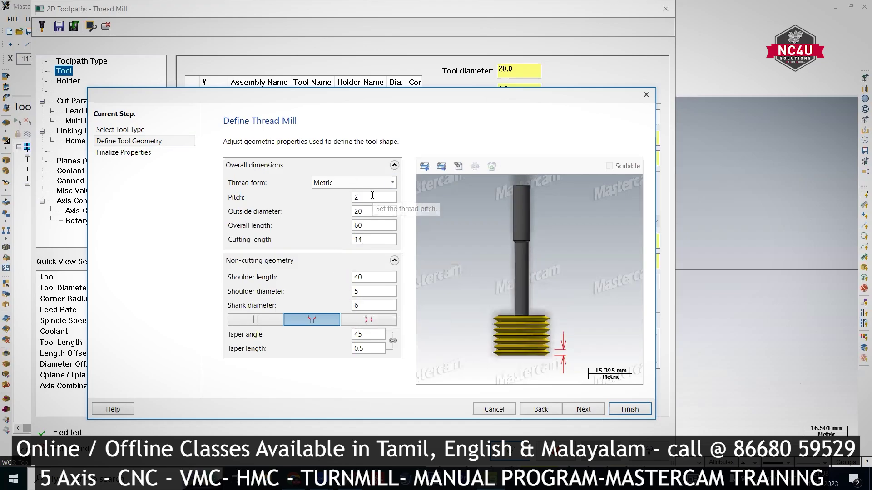
pyautogui.click(368, 211)
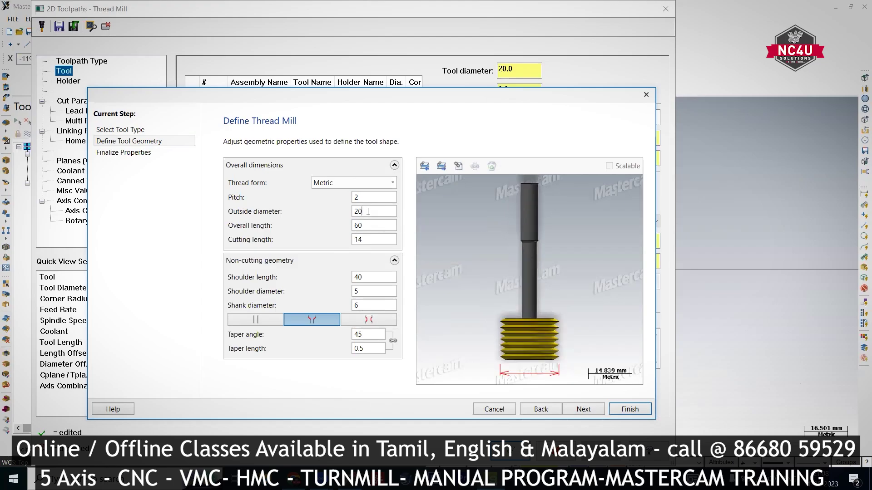
pyautogui.click(367, 237)
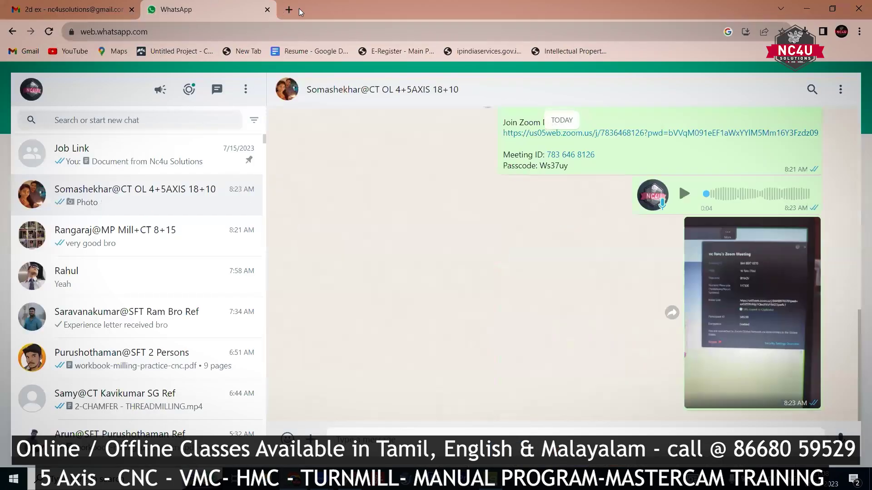
# Search Google Images for 'thread milling insert'.
pyautogui.click(288, 10)
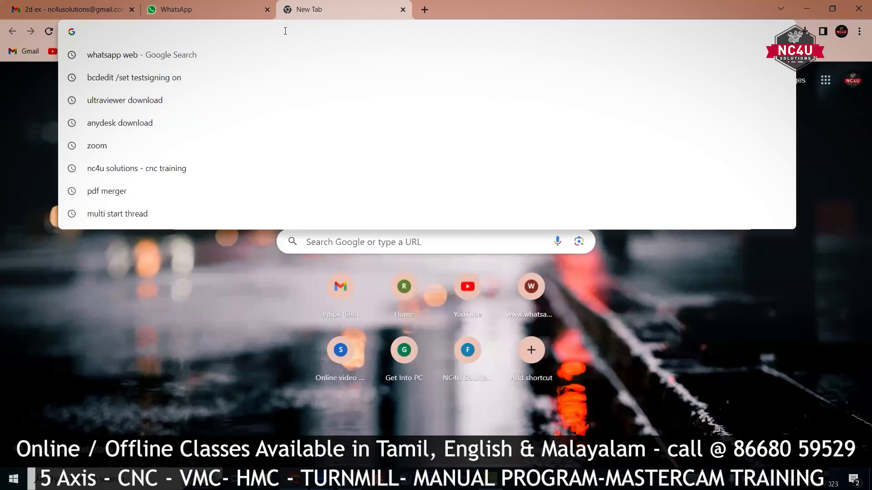
pyautogui.write('thread m')
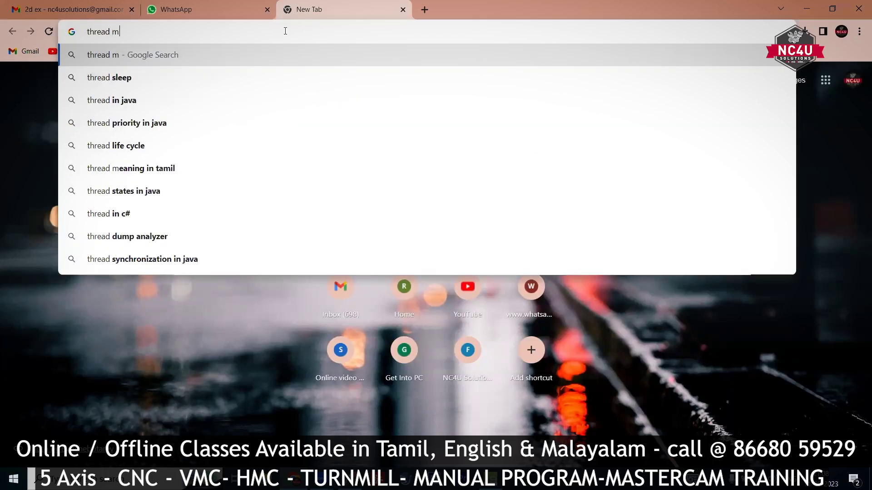
pyautogui.write('illing ')
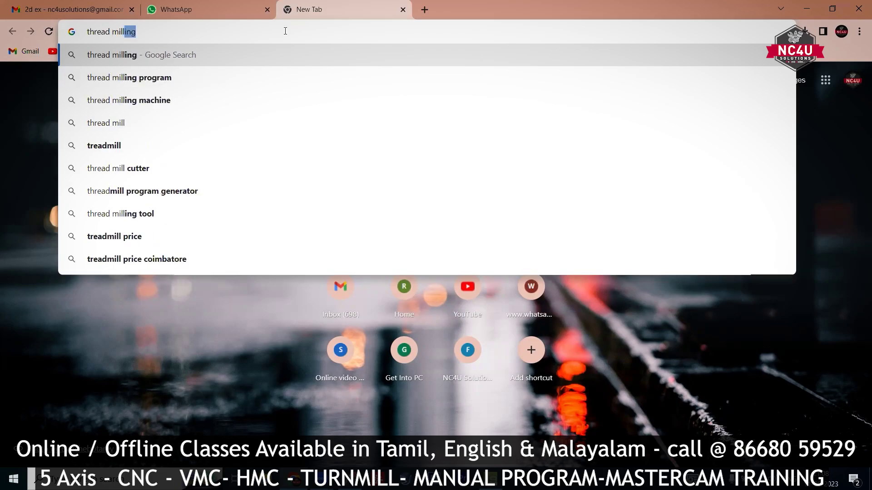
pyautogui.write('insert')
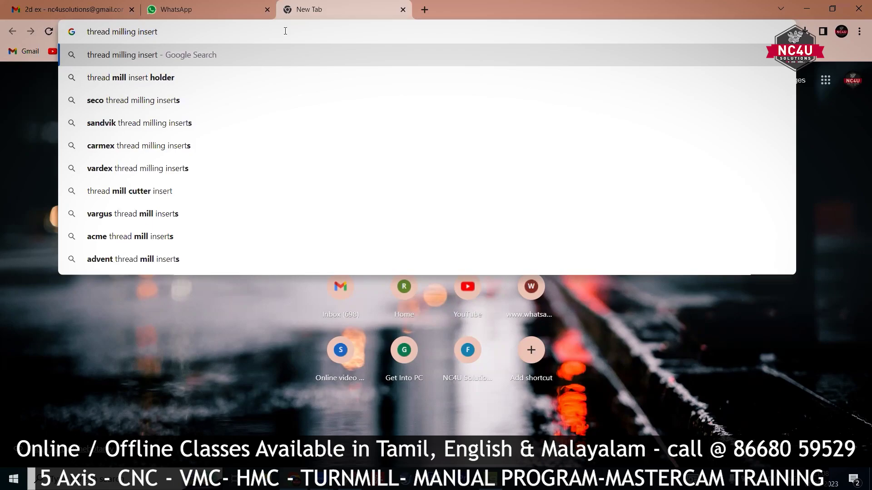
pyautogui.press('Return')
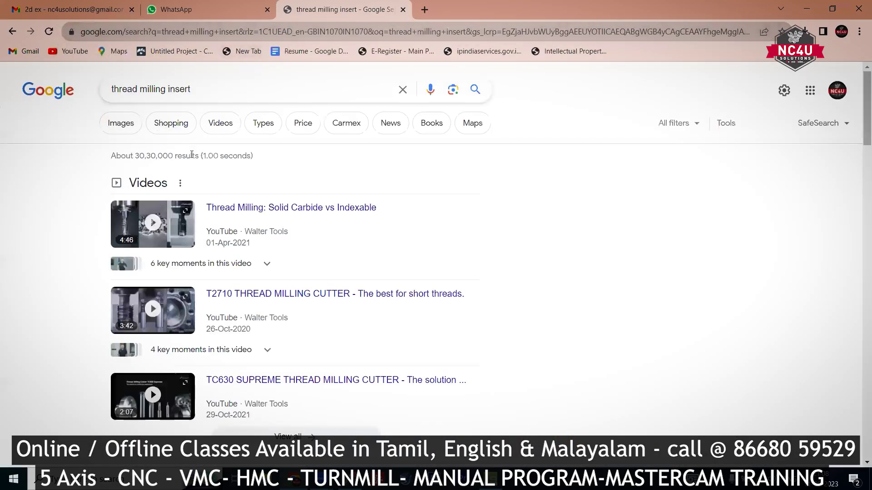
pyautogui.click(122, 124)
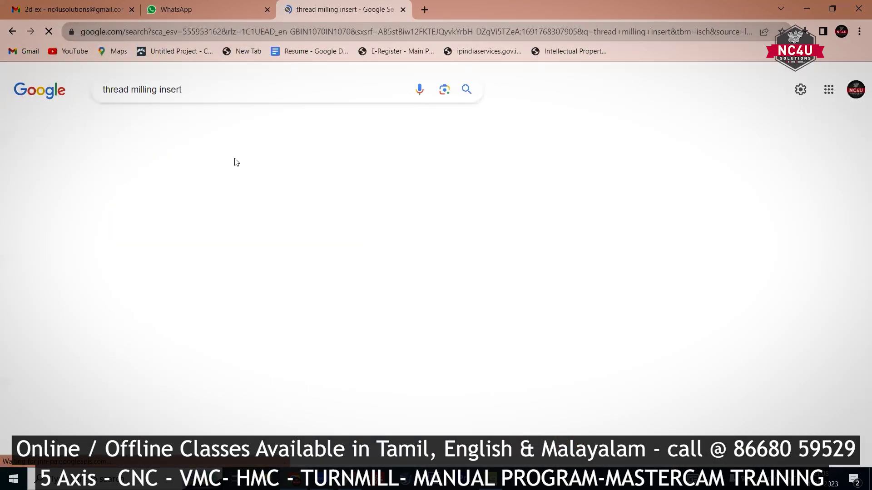
pyautogui.scroll(-2, 741, 218)
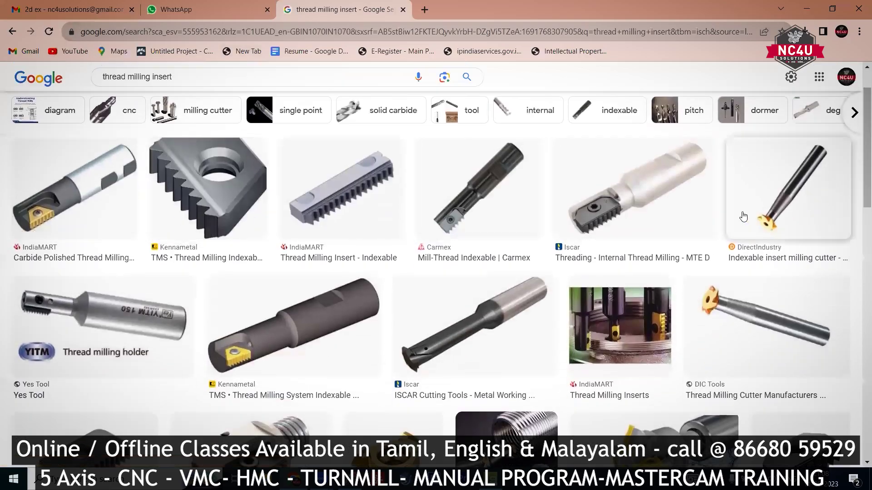
# Preview the Iscar, DirectIndustry and Carmex thread-milling images, then minimize the browser.
pyautogui.click(624, 190)
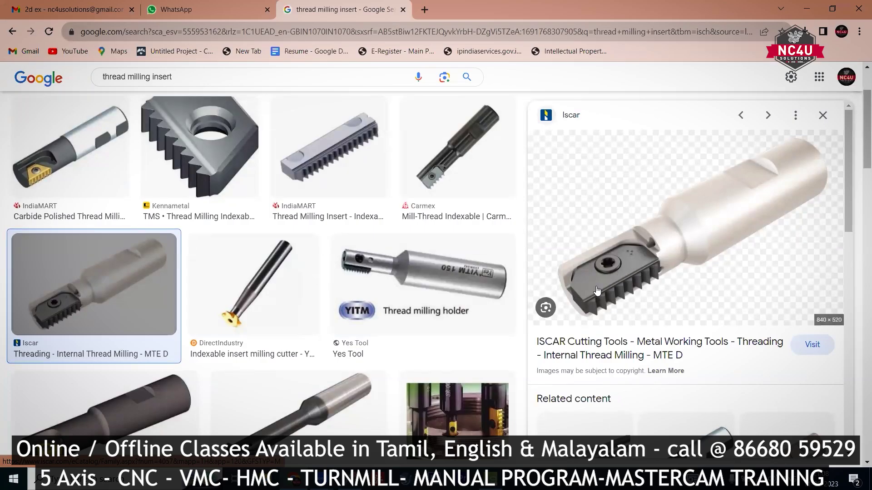
pyautogui.scroll(-5, 590, 296)
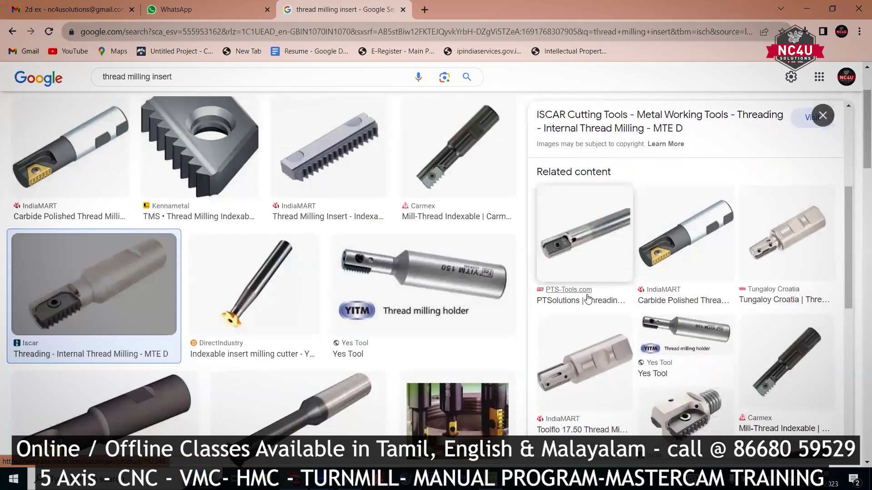
pyautogui.scroll(-2, 268, 245)
pyautogui.click(257, 189)
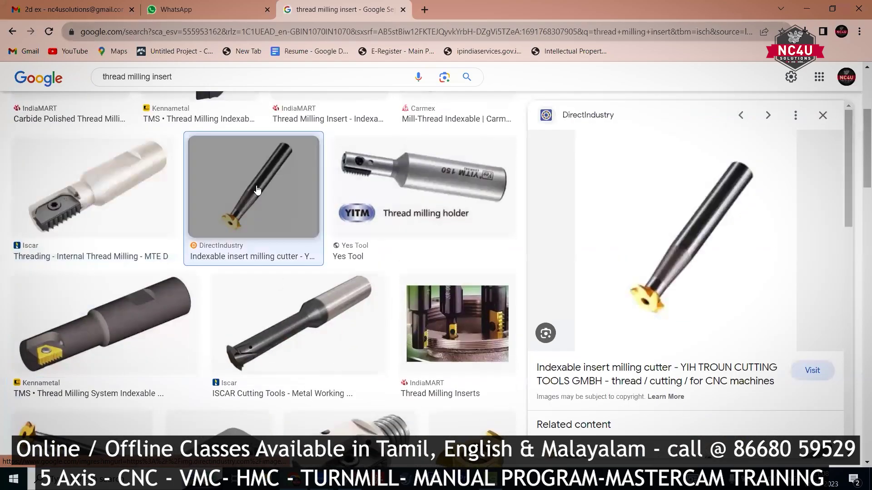
pyautogui.click(286, 316)
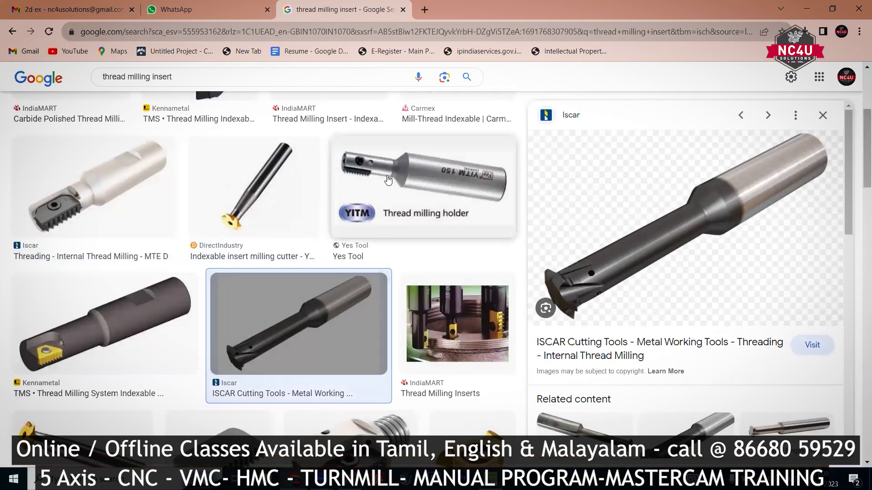
pyautogui.scroll(2, 291, 293)
pyautogui.scroll(2, 290, 293)
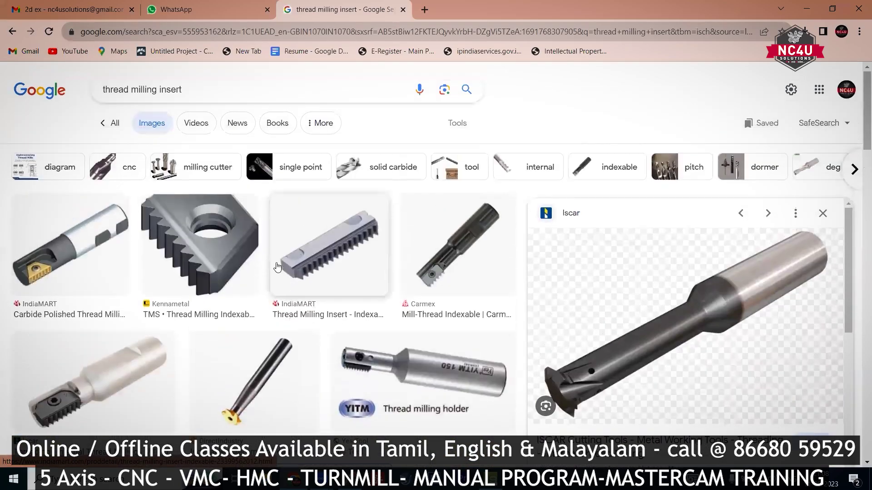
pyautogui.click(444, 256)
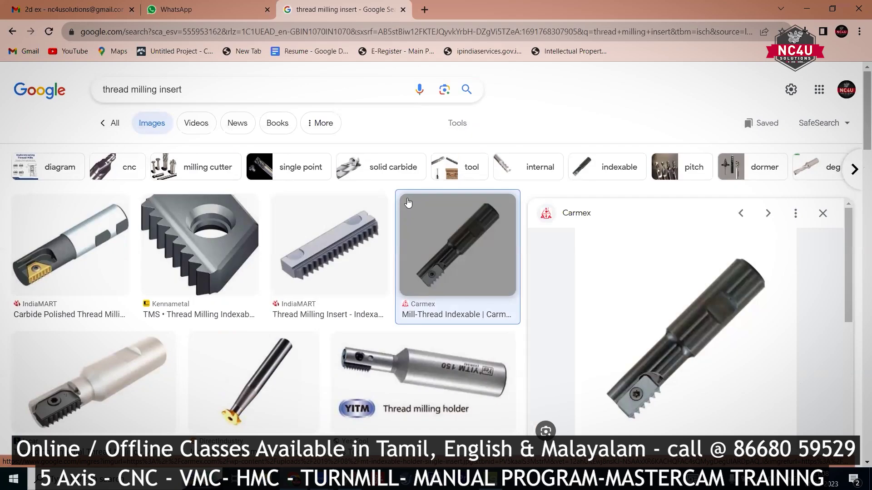
pyautogui.scroll(-2, 457, 256)
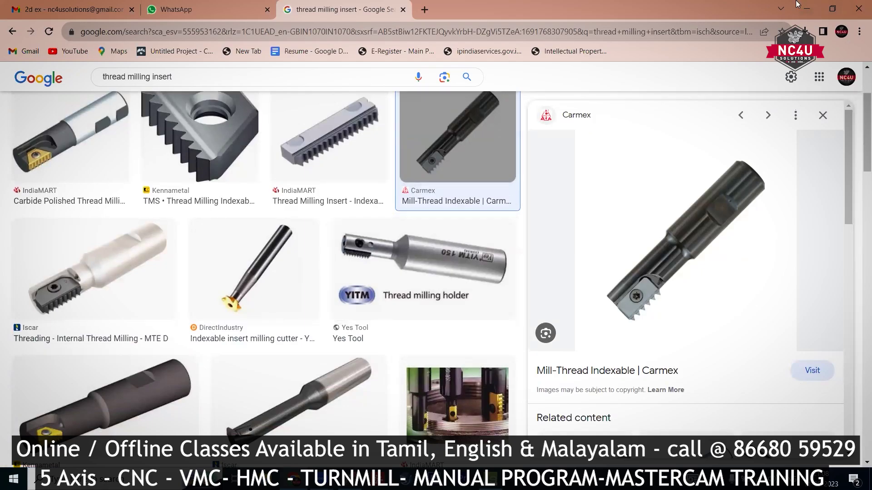
pyautogui.click(808, 10)
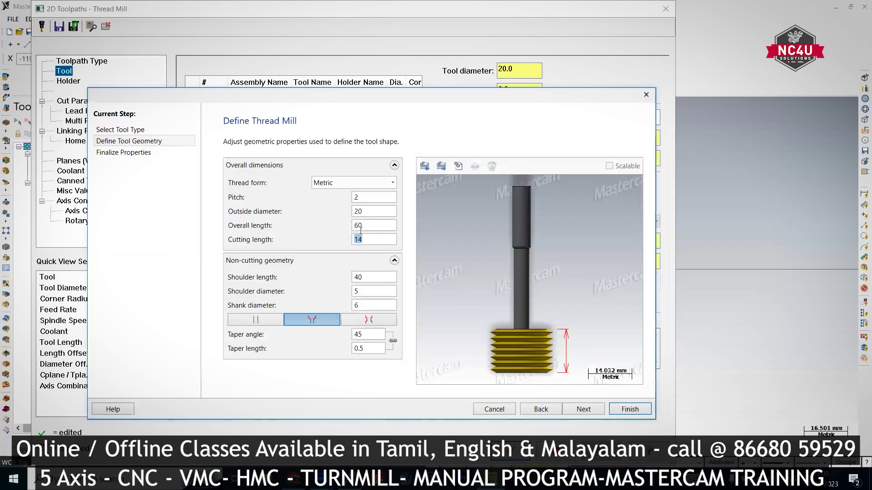
# Finish creating the 20 mm thread mill tool after reviewing pitch and diameter.
pyautogui.click(368, 211)
pyautogui.click(367, 198)
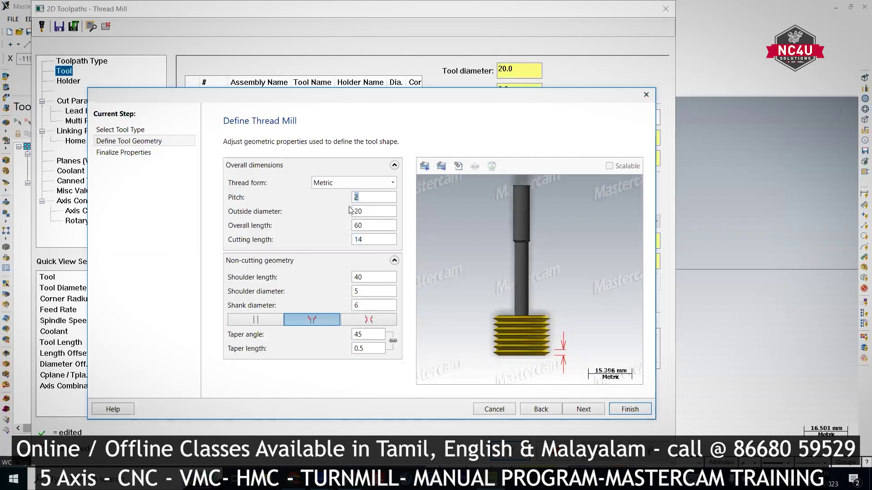
pyautogui.click(629, 409)
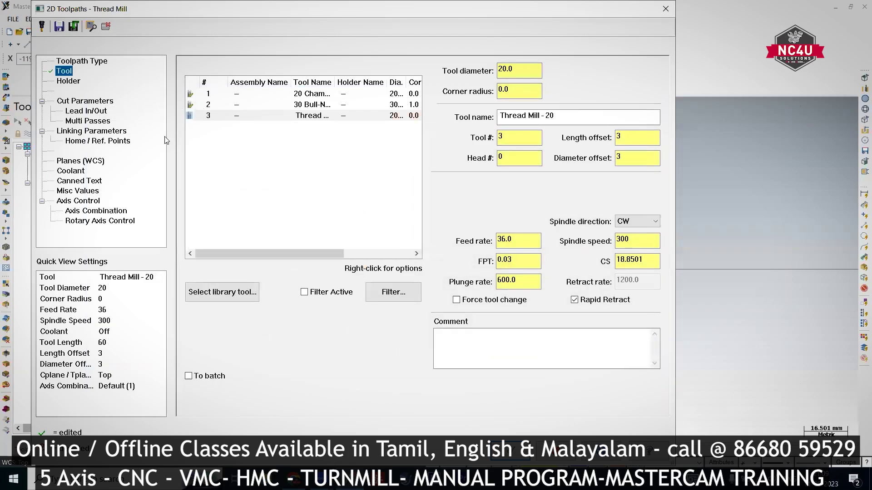
# Set feed rate 600, spindle speed 2000 and plunge rate 30.
pyautogui.doubleClick(507, 240)
pyautogui.write('600')
pyautogui.doubleClick(645, 234)
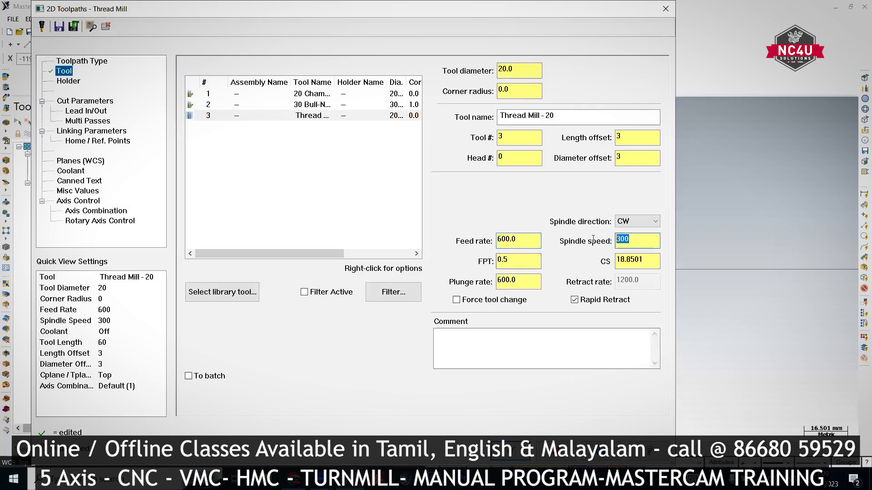
pyautogui.write('2000')
pyautogui.doubleClick(522, 282)
pyautogui.write('30.0')
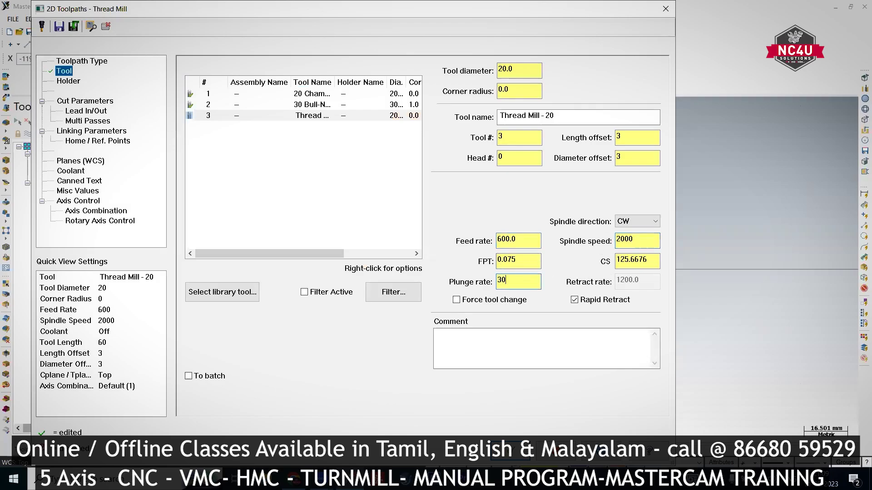
pyautogui.click(98, 102)
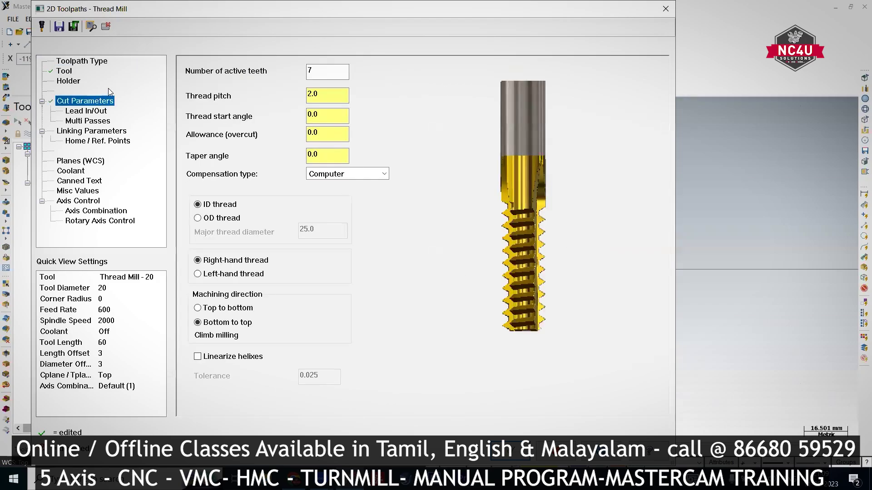
# Keep thread pitch 2.0 and set the overcut allowance to 0.0.
pyautogui.doubleClick(313, 70)
pyautogui.press('Tab')
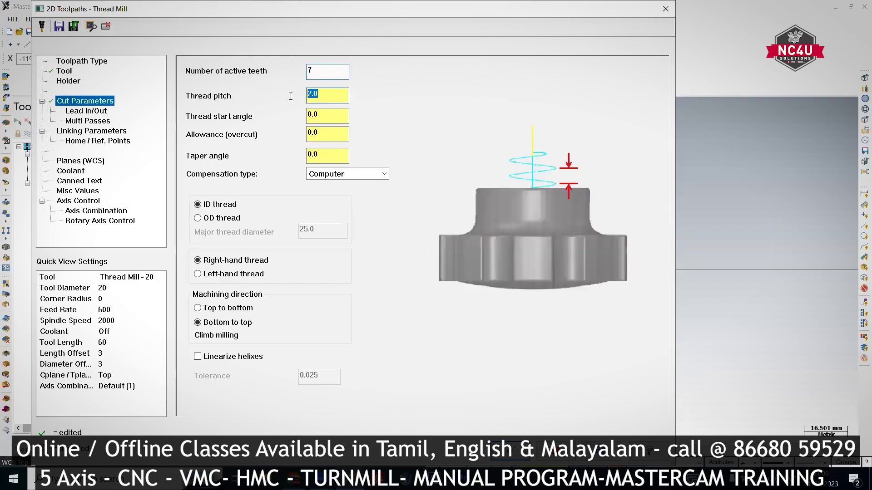
pyautogui.press('Tab')
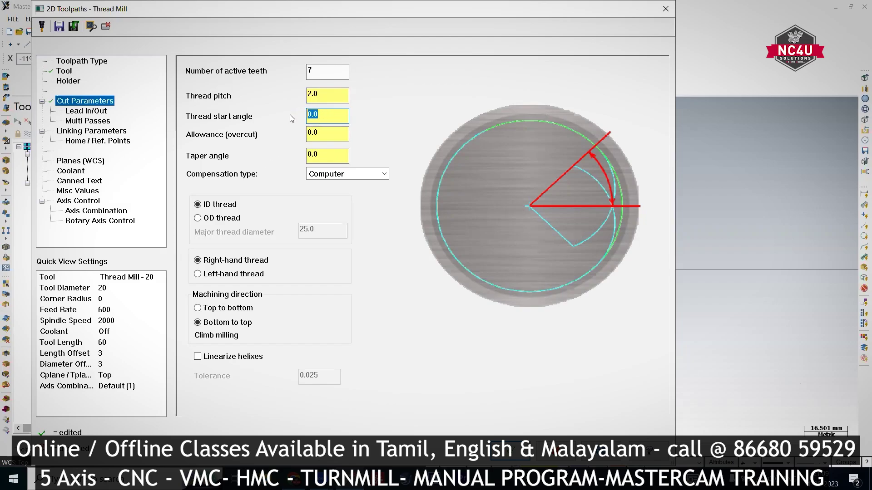
pyautogui.press('Tab')
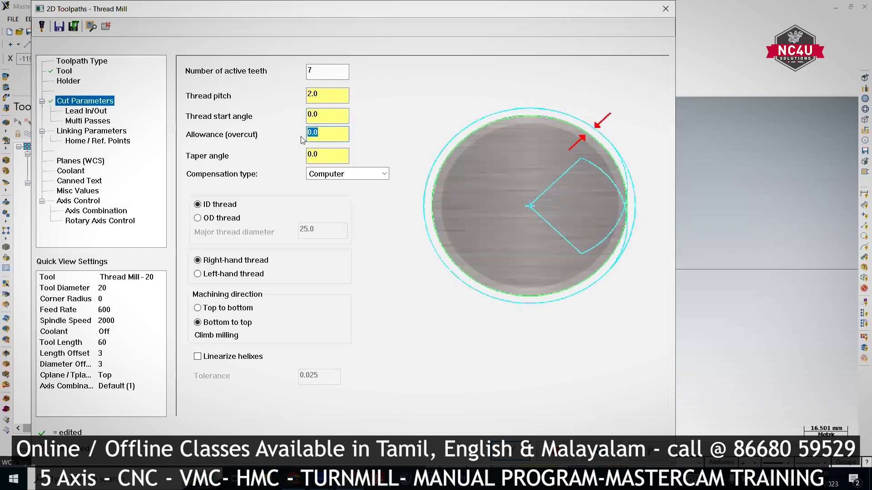
pyautogui.write('0.1')
pyautogui.write('0.0')
pyautogui.press('Return')
# Enter a taper angle of 1.783.
pyautogui.click(308, 155)
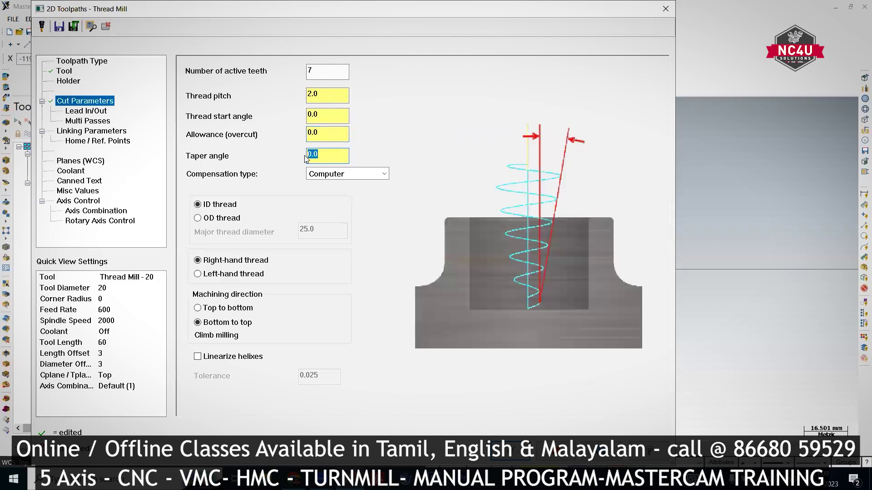
pyautogui.write('1.783')
pyautogui.hotkey('shift', 'Home')
pyautogui.click(346, 174)
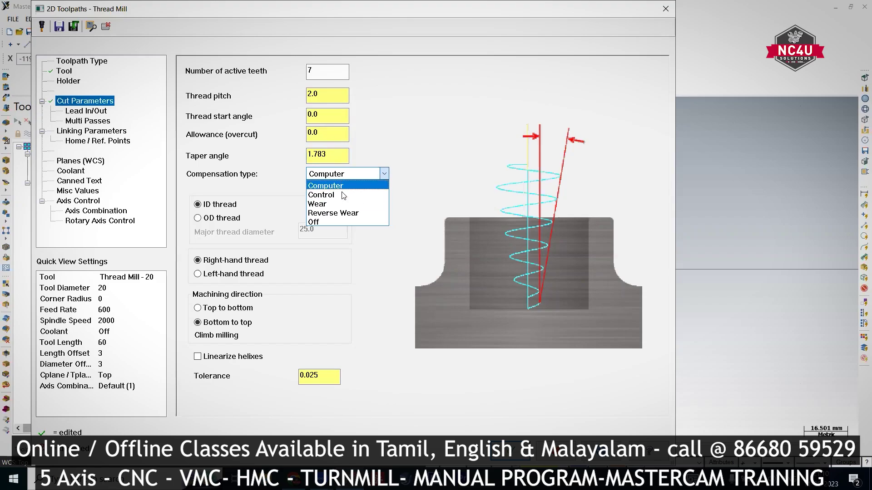
# Keep Computer compensation with an internal ID, right-hand thread.
pyautogui.click(340, 186)
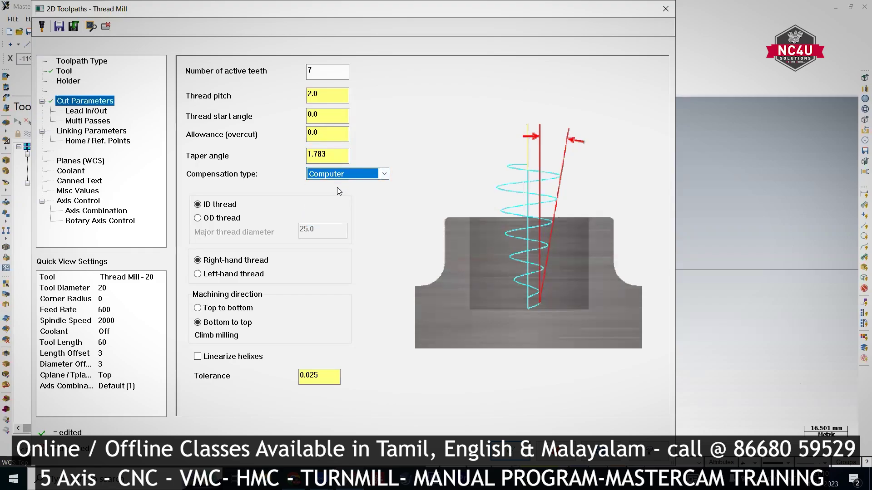
pyautogui.click(219, 207)
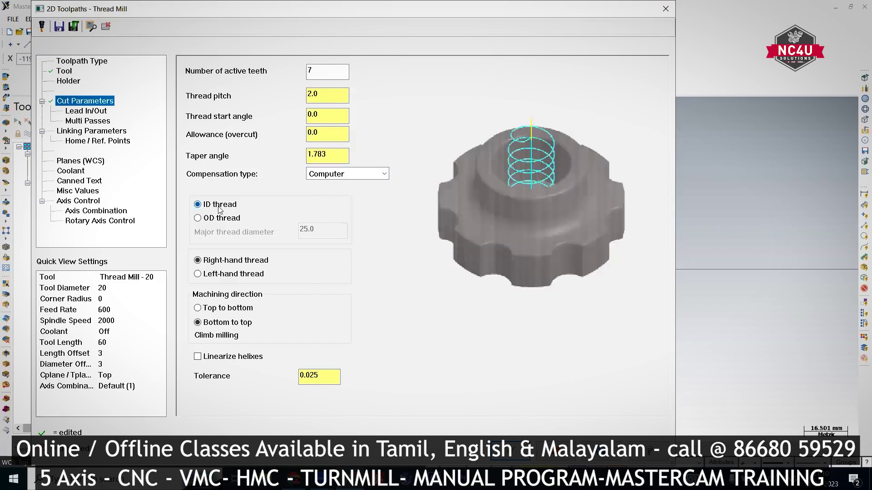
pyautogui.click(219, 218)
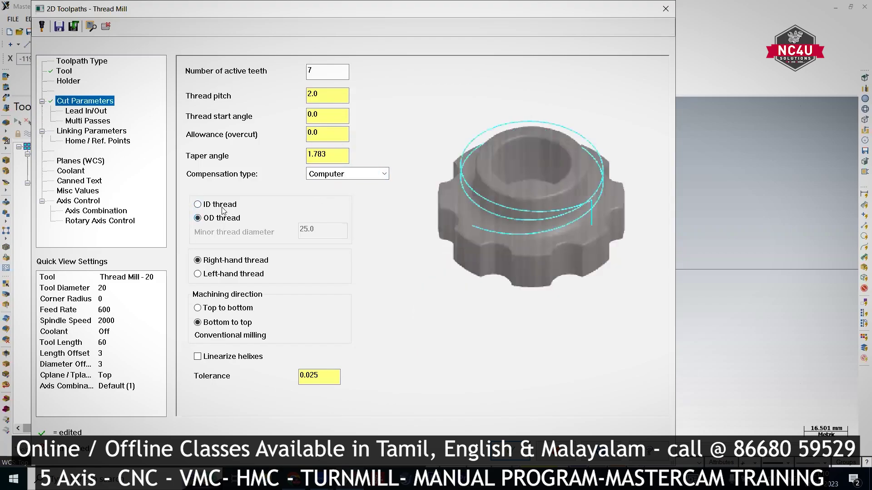
pyautogui.click(222, 209)
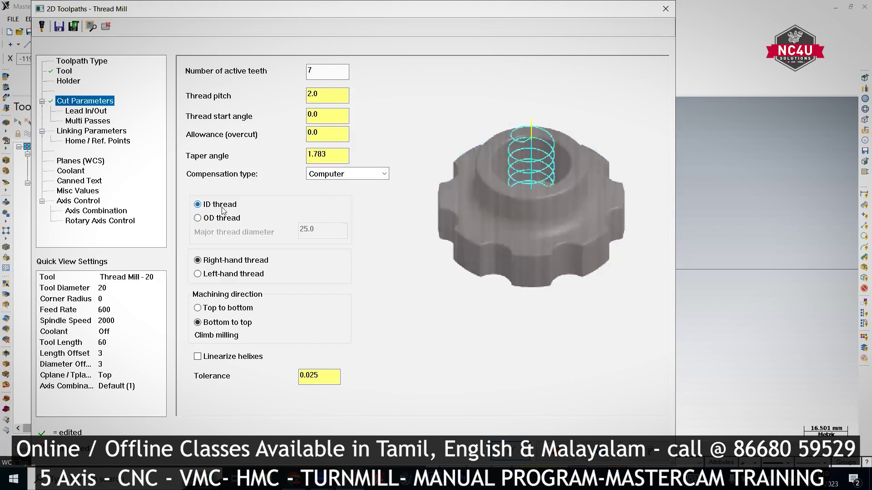
pyautogui.click(216, 275)
pyautogui.click(217, 264)
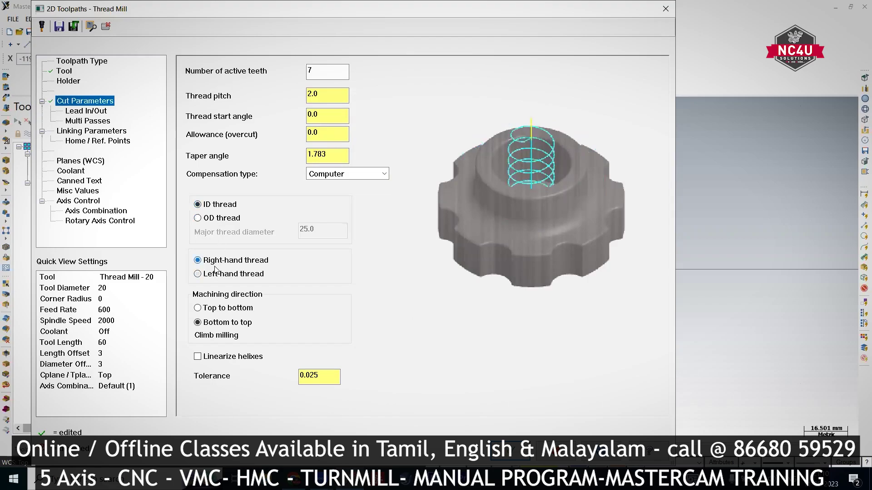
# Set the machining direction to top to bottom.
pyautogui.click(212, 309)
pyautogui.click(211, 324)
pyautogui.click(215, 309)
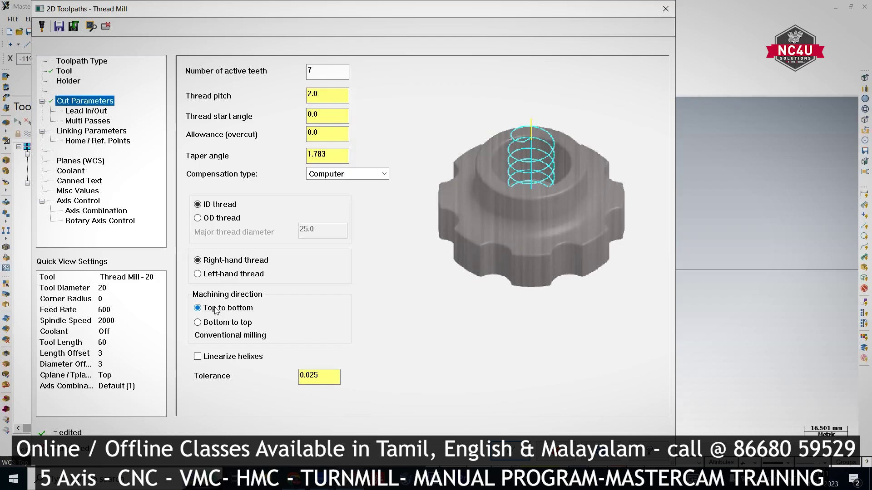
pyautogui.click(216, 323)
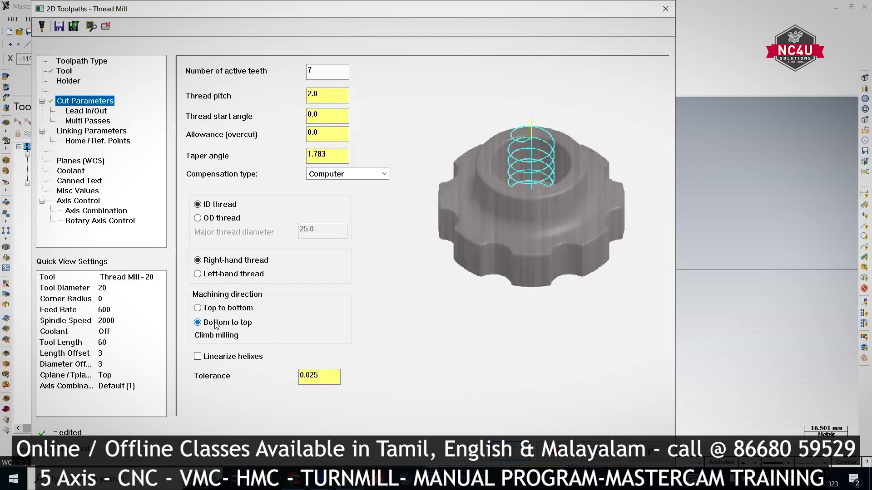
pyautogui.click(224, 310)
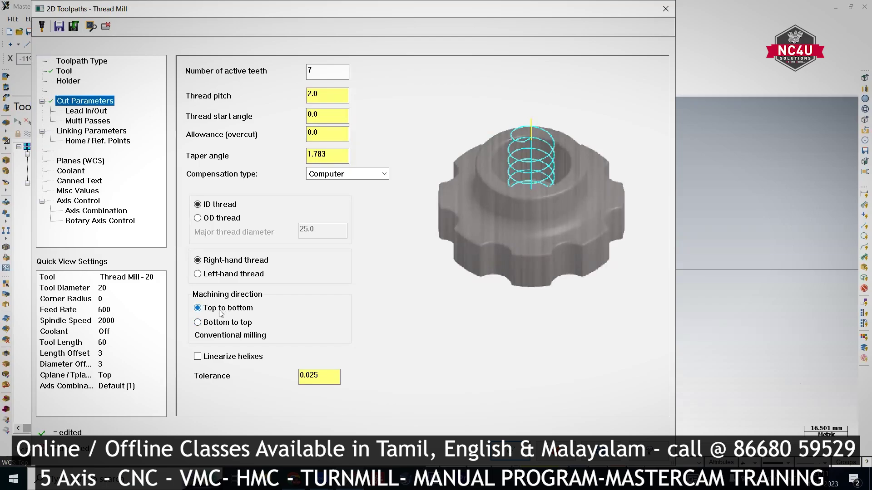
pyautogui.click(96, 111)
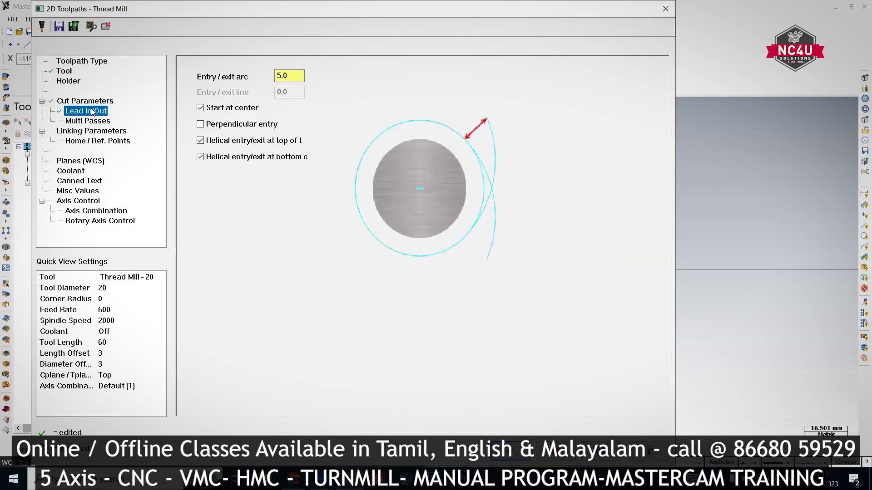
# Set an absolute thread depth of -30.0 in Linking Parameters.
pyautogui.click(211, 110)
pyautogui.click(211, 109)
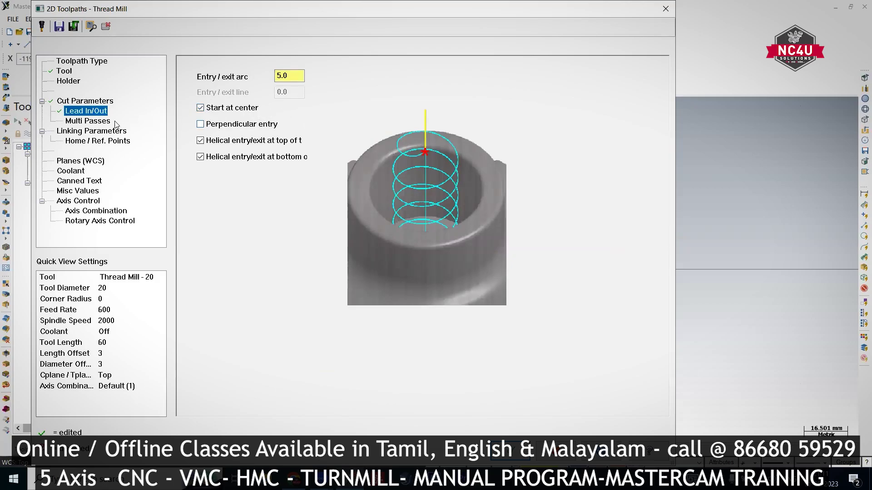
pyautogui.click(98, 121)
pyautogui.click(93, 130)
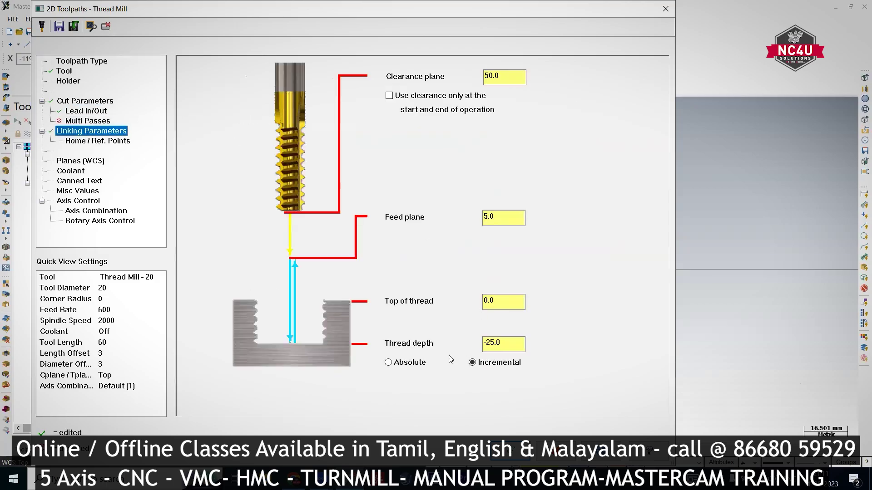
pyautogui.click(396, 363)
pyautogui.doubleClick(495, 343)
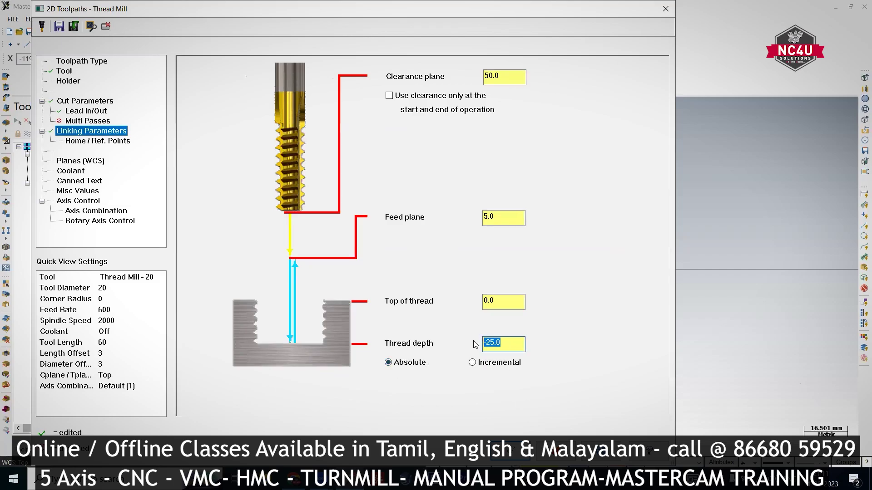
pyautogui.write('-30')
pyautogui.press('Return')
# Accept the thread mill operation and backplot it in wireframe.
pyautogui.click(513, 449)
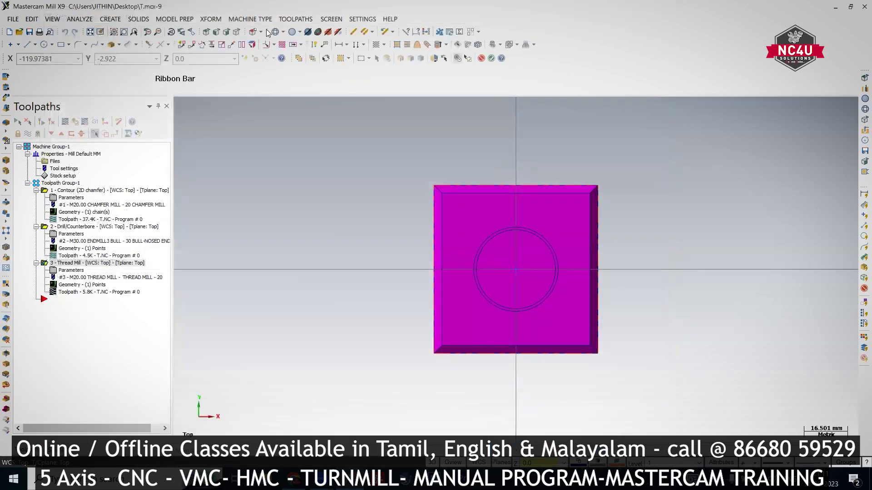
pyautogui.click(236, 31)
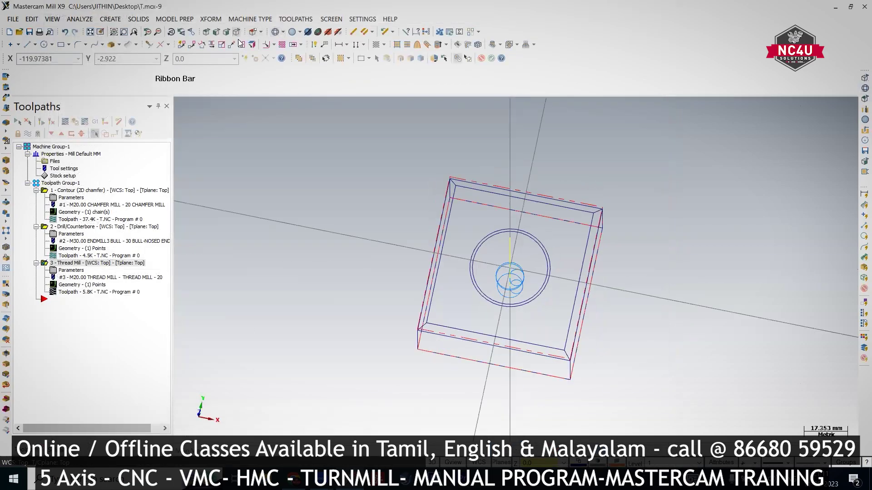
pyautogui.click(65, 122)
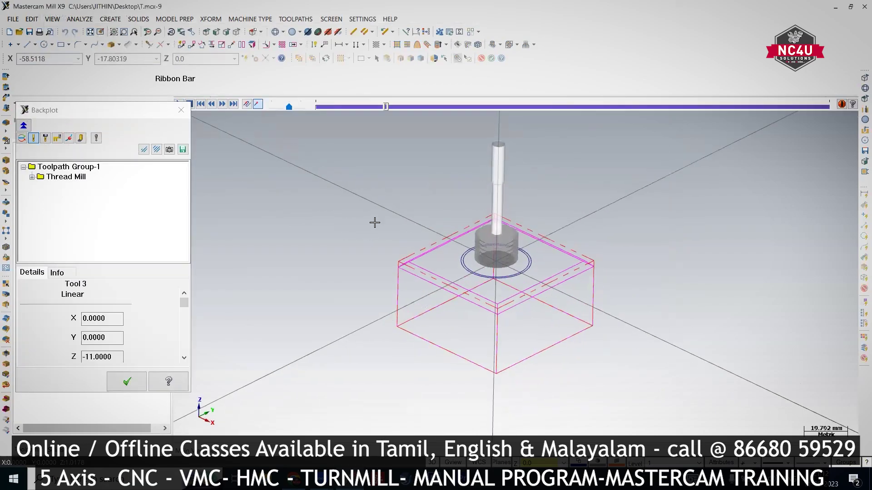
# Rotate and zoom the view to watch the thread helix cut down to Z -30.0, then close Backplot.
pyautogui.moveTo(374, 223); pyautogui.dragTo(369, 213, button='middle')
pyautogui.moveTo(578, 335); pyautogui.dragTo(445, 217, button='middle')
pyautogui.scroll(3, 445, 218)
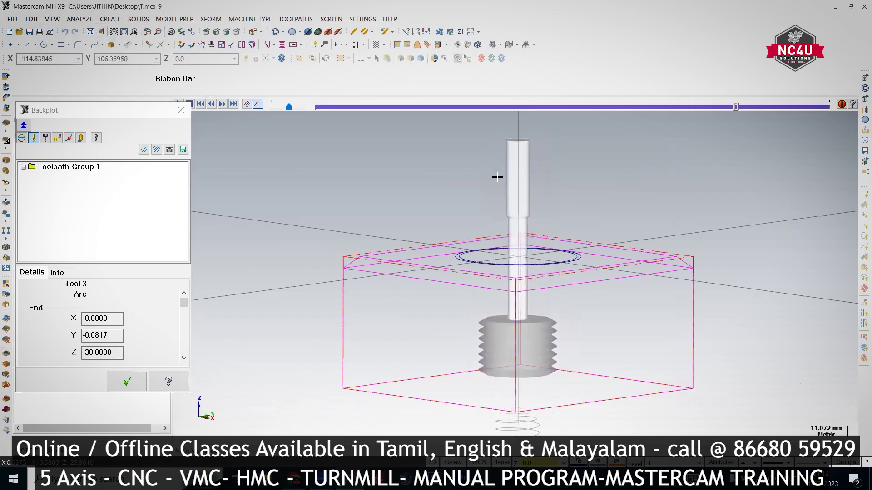
pyautogui.click(181, 111)
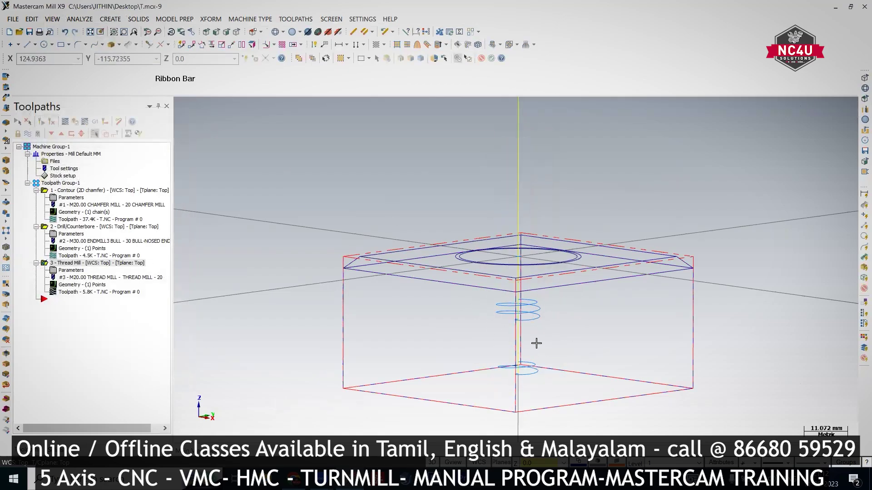
# Reopen the Thread Mill parameters and enable multiple passes with 5 rough passes at 0.2 stepover.
pyautogui.click(69, 271)
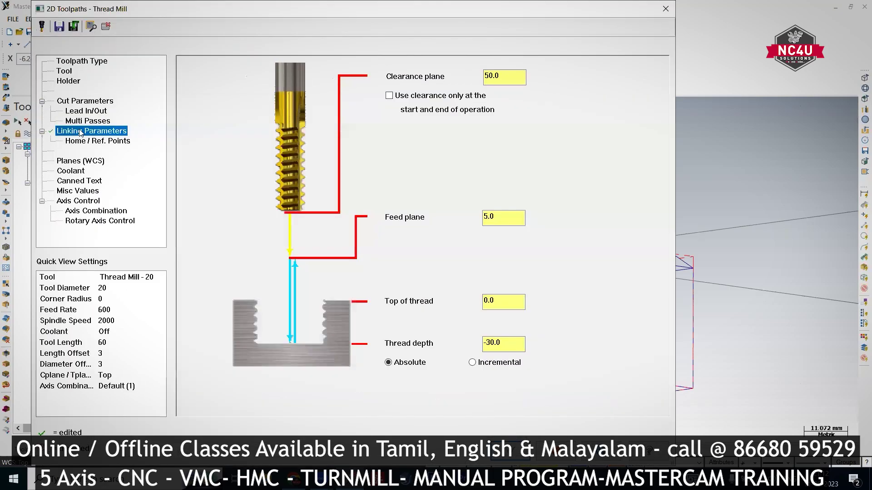
pyautogui.click(89, 121)
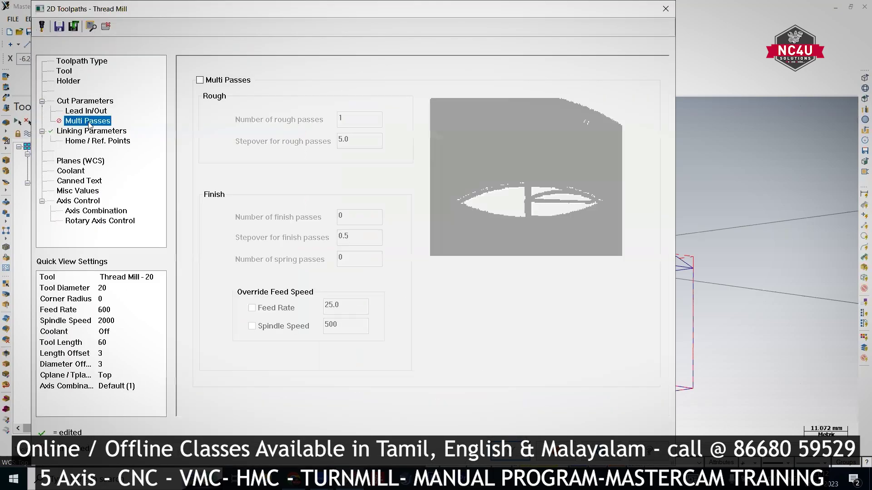
pyautogui.click(200, 80)
pyautogui.doubleClick(340, 119)
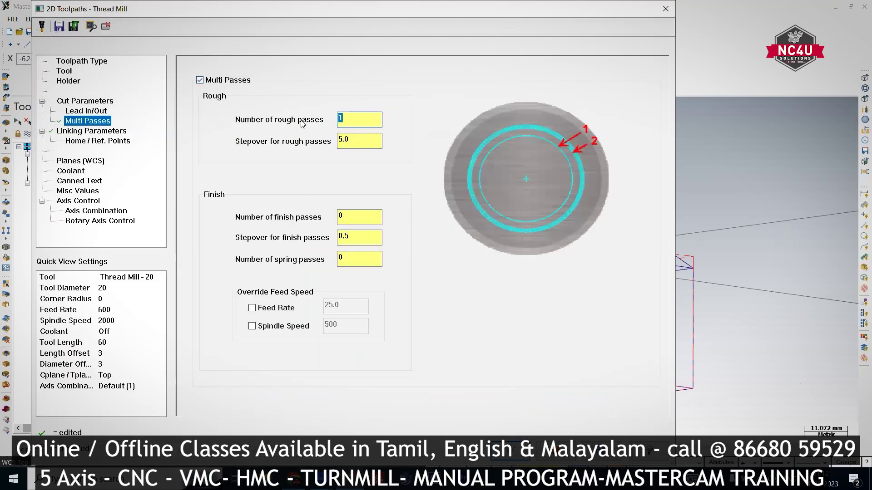
pyautogui.write('5')
pyautogui.press('Tab')
pyautogui.write('0.2')
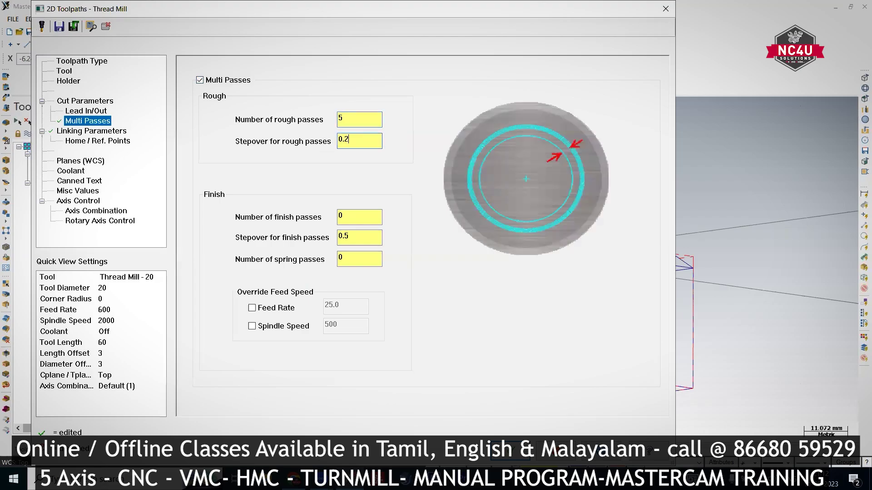
pyautogui.hotkey('shift', 'Home')
# Set 1 finish pass at 0.05 stepover and 2 spring passes.
pyautogui.press('Tab')
pyautogui.write('1')
pyautogui.press('Tab')
pyautogui.write('0.05')
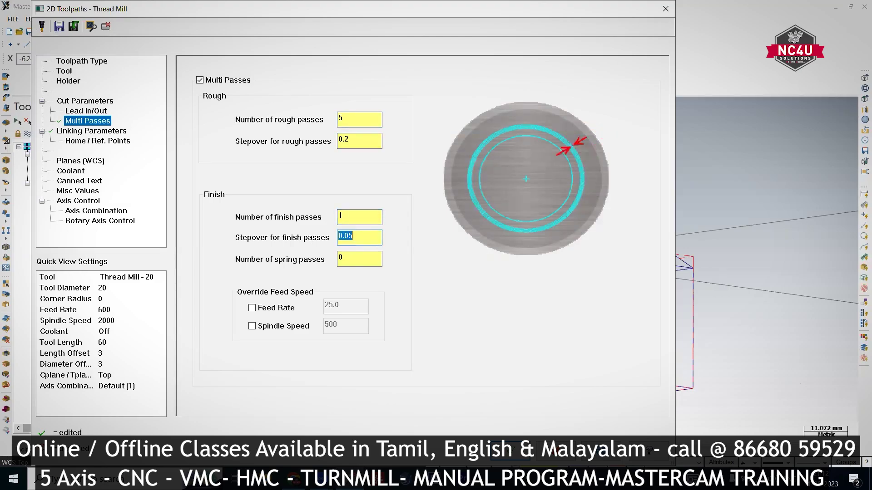
pyautogui.press('Tab')
pyautogui.write('2')
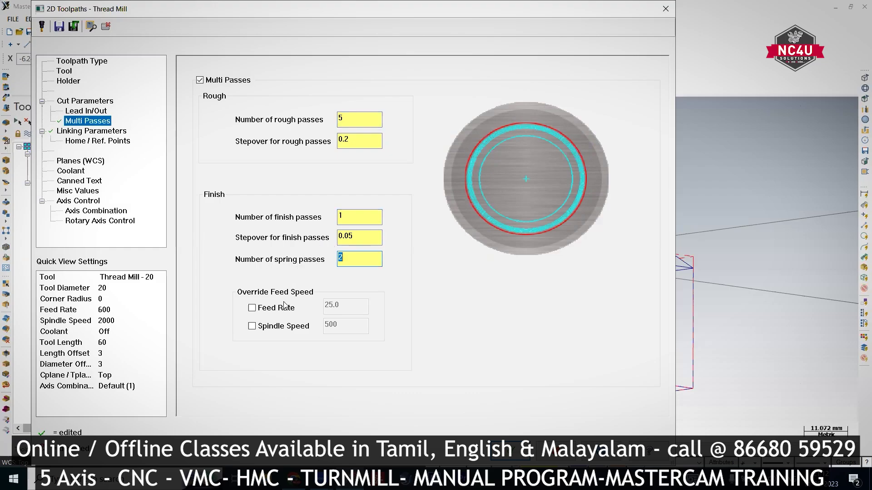
# Enable the finish feed override 25.0 and spindle override 500, then accept the Thread Mill parameters.
pyautogui.click(252, 308)
pyautogui.click(252, 326)
pyautogui.click(350, 212)
pyautogui.click(348, 236)
pyautogui.click(341, 313)
pyautogui.click(336, 325)
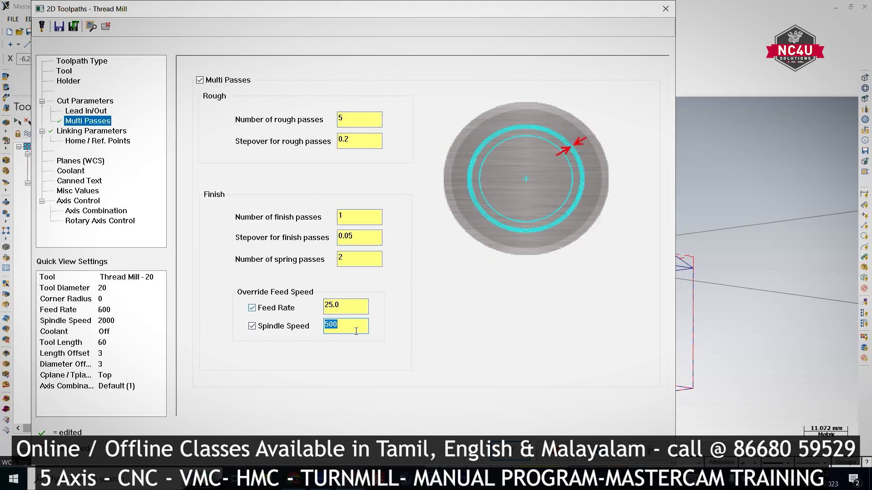
pyautogui.click(518, 444)
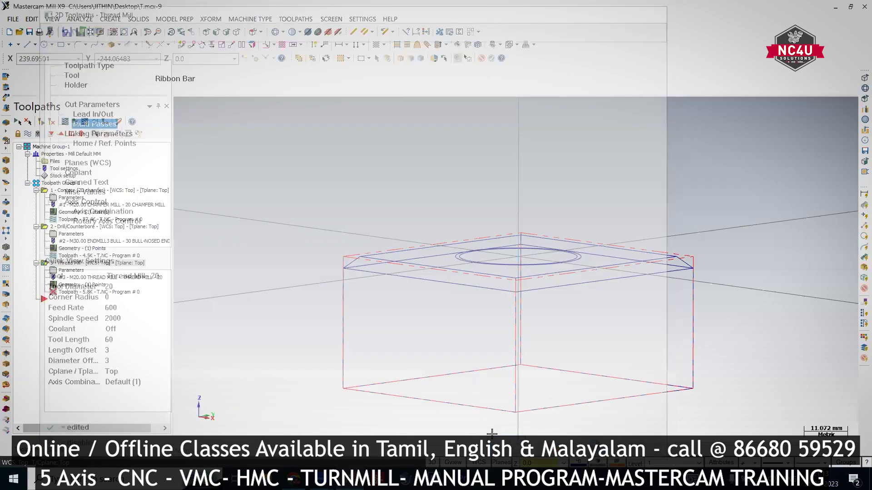
# Regenerate the dirty Thread Mill toolpath, switch to Top (WCS) view, and reopen its parameters.
pyautogui.click(41, 123)
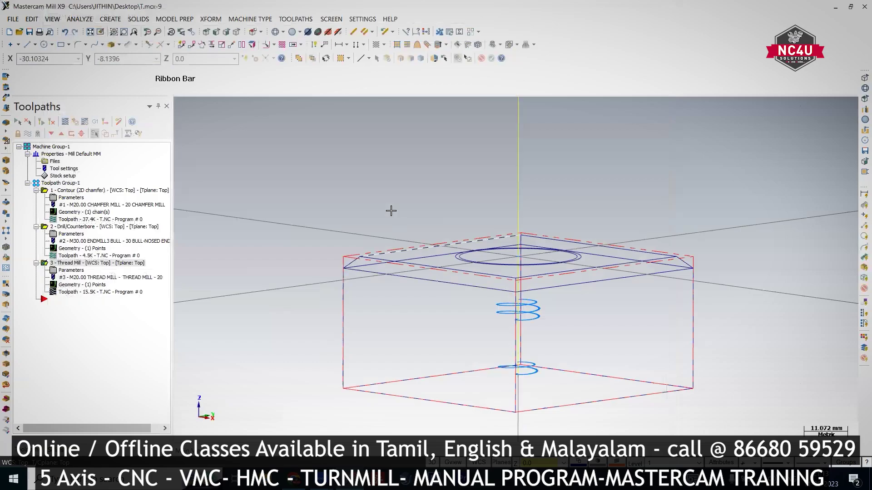
pyautogui.rightClick(387, 197)
pyautogui.click(413, 264)
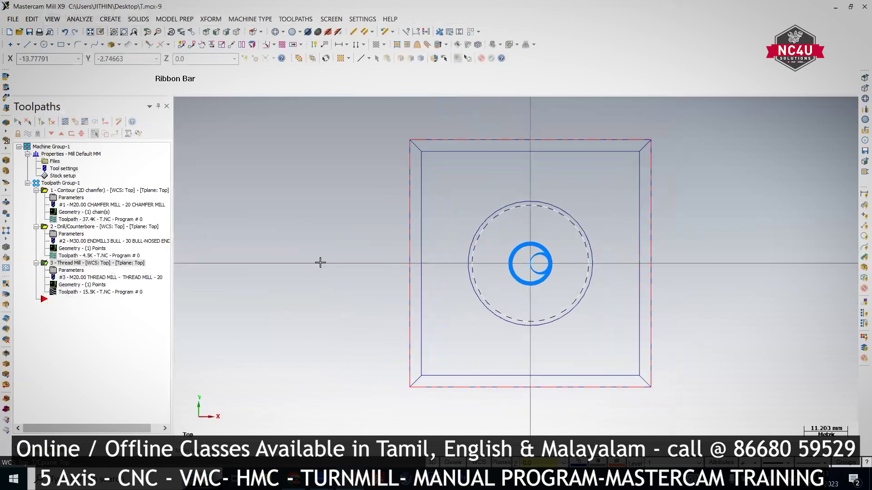
pyautogui.click(71, 270)
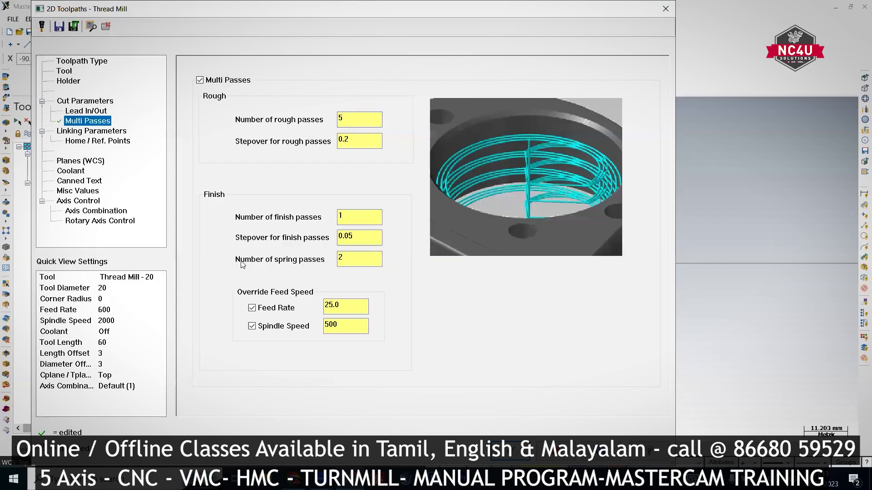
# Compare the 25.0 feed and 500 spindle overrides with the tool's 600 feed and 2000 spindle, closing unchanged.
pyautogui.doubleClick(330, 309)
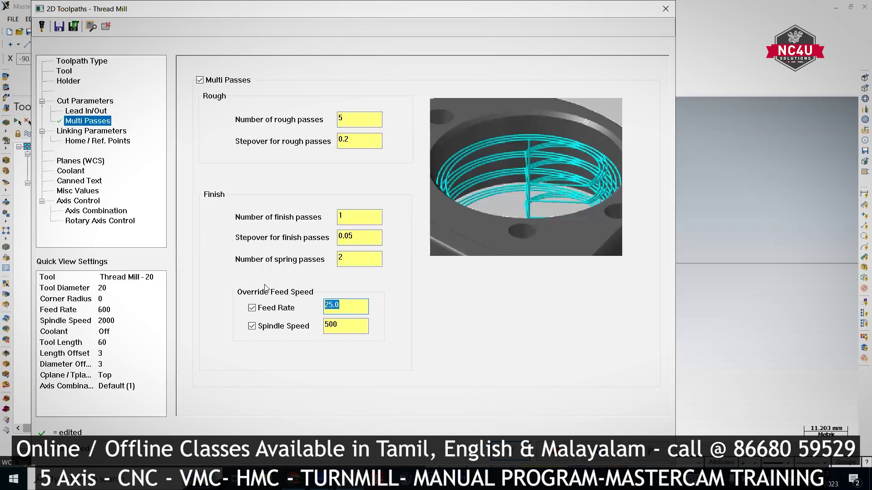
pyautogui.click(65, 72)
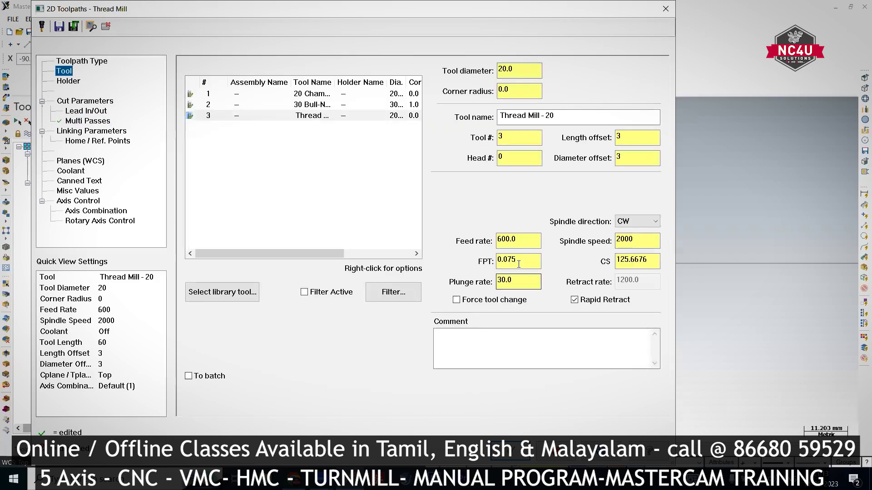
pyautogui.doubleClick(506, 239)
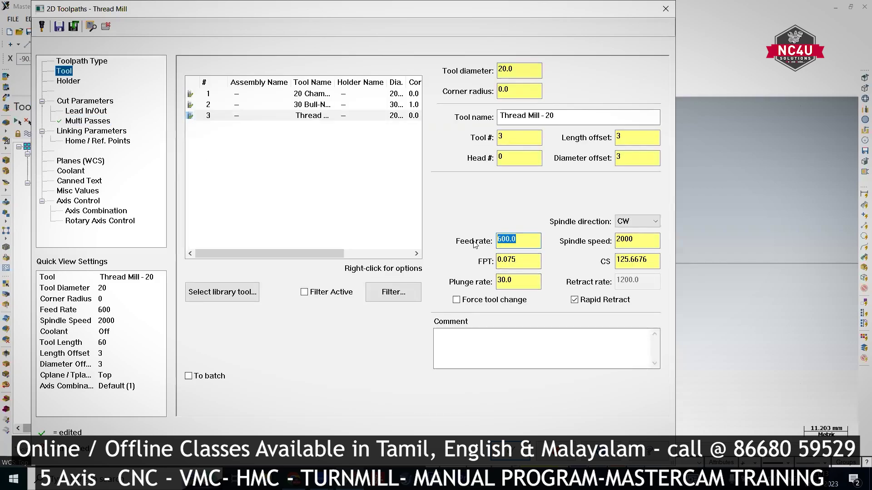
pyautogui.click(77, 120)
pyautogui.doubleClick(336, 306)
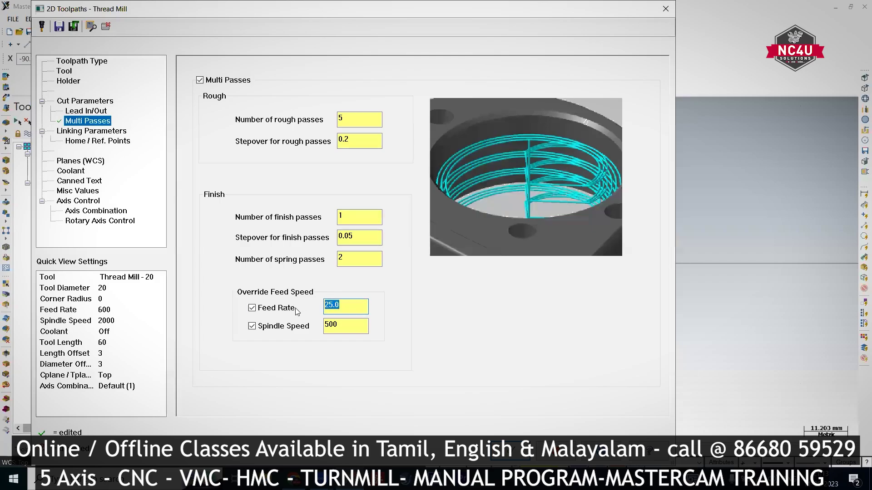
pyautogui.click(66, 73)
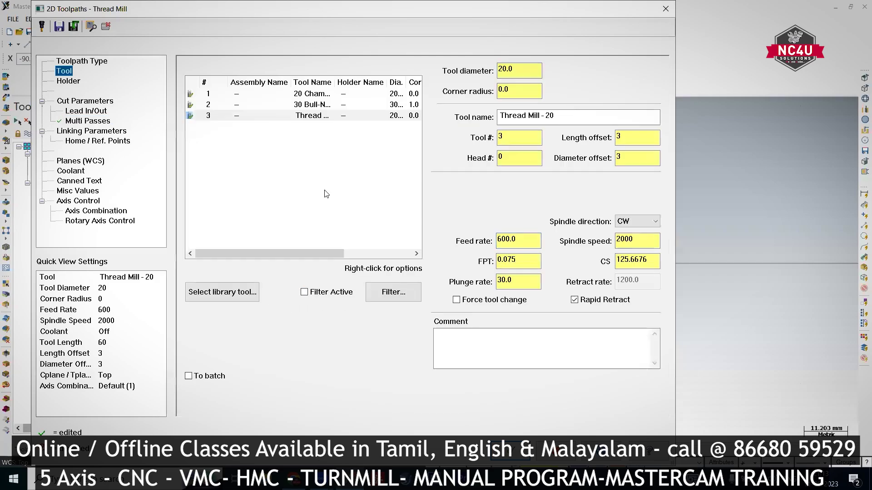
pyautogui.doubleClick(629, 240)
pyautogui.click(88, 122)
pyautogui.doubleClick(331, 325)
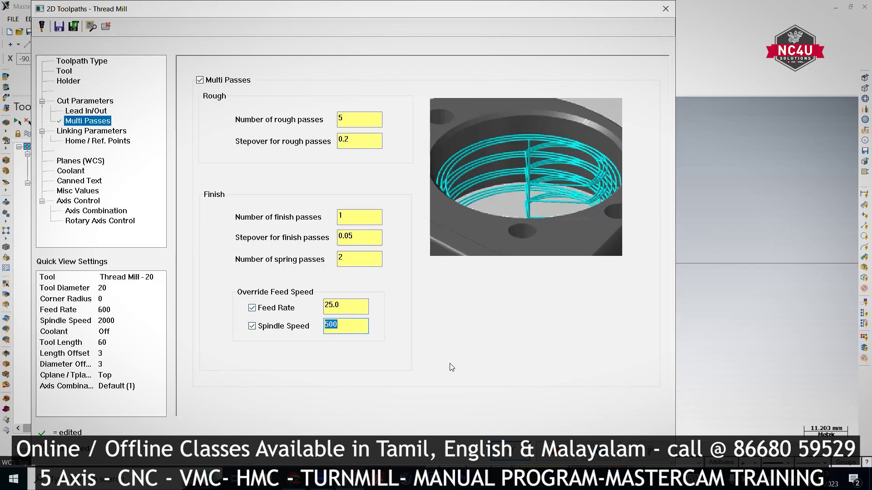
pyautogui.click(519, 456)
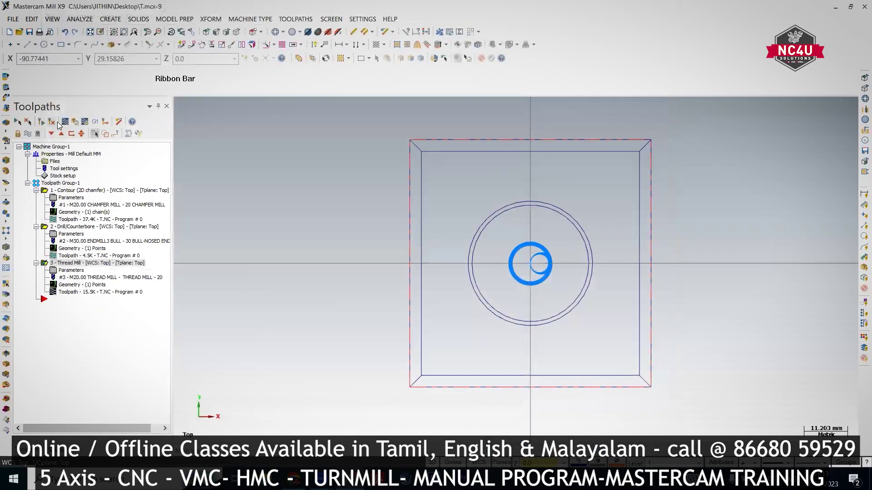
# Examine the partial-depth helix in Front (WCS) view, then reopen the Thread Mill tool settings.
pyautogui.scroll(6, 496, 259)
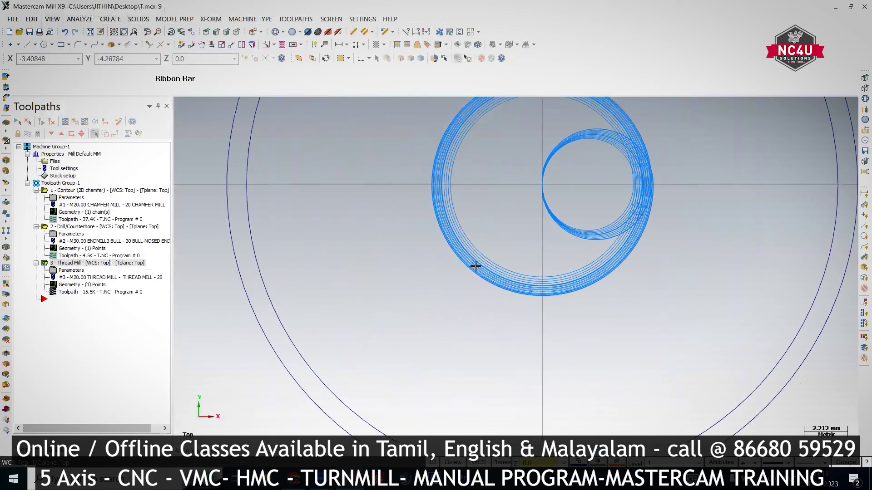
pyautogui.scroll(4, 475, 266)
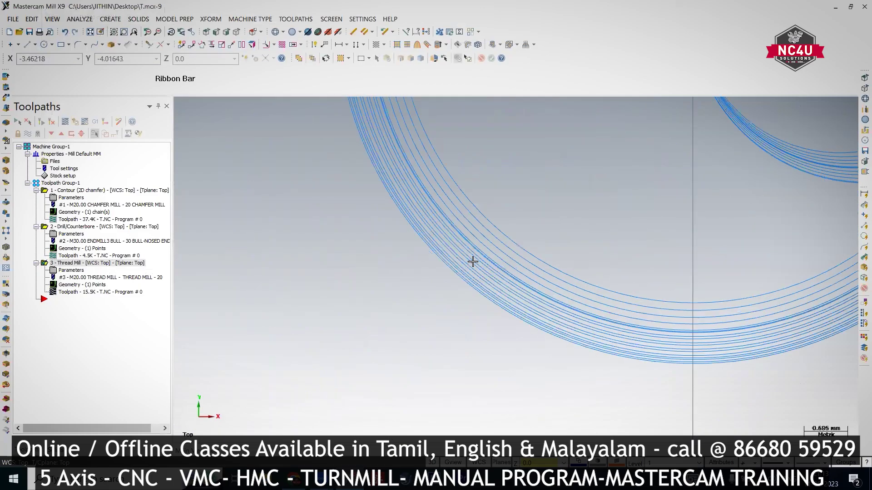
pyautogui.scroll(-6, 473, 262)
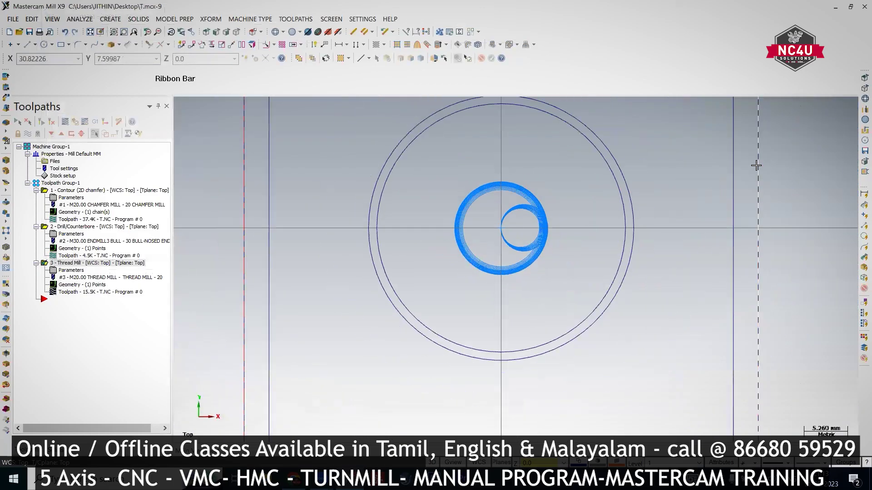
pyautogui.rightClick(752, 162)
pyautogui.click(789, 245)
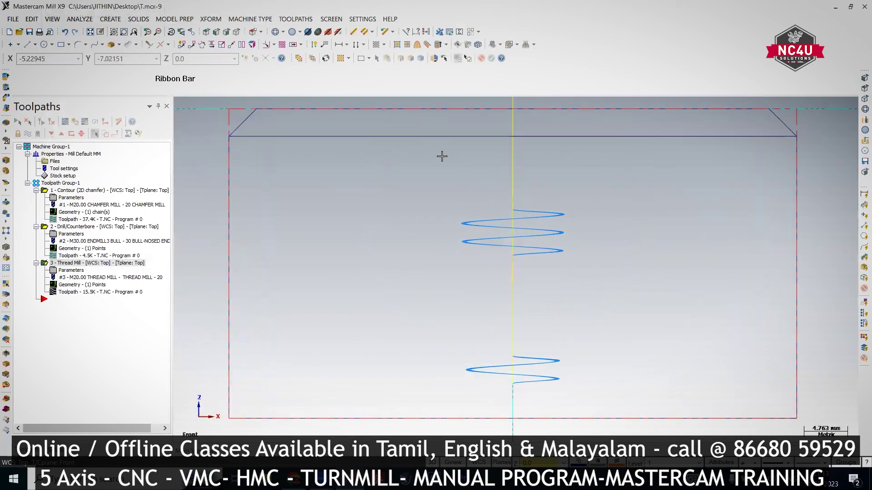
pyautogui.moveTo(445, 181); pyautogui.dragTo(554, 250)
pyautogui.moveTo(454, 268); pyautogui.dragTo(552, 337)
pyautogui.moveTo(454, 174); pyautogui.dragTo(427, 232)
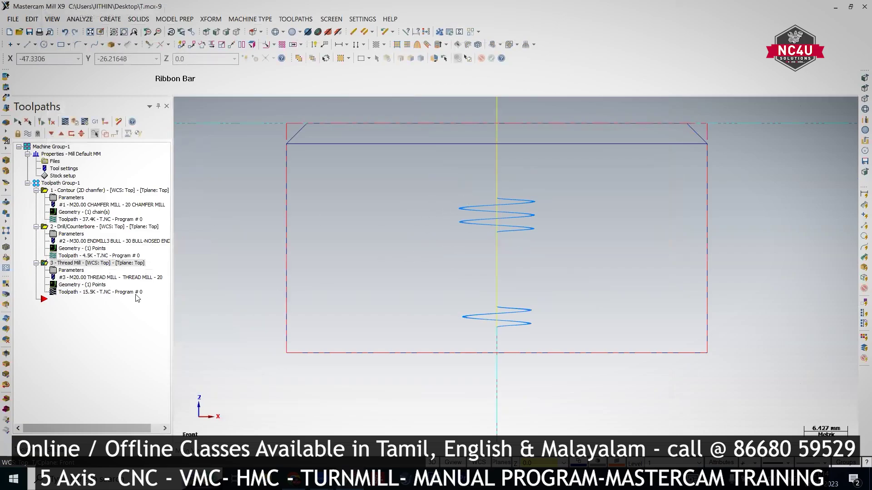
pyautogui.click(71, 271)
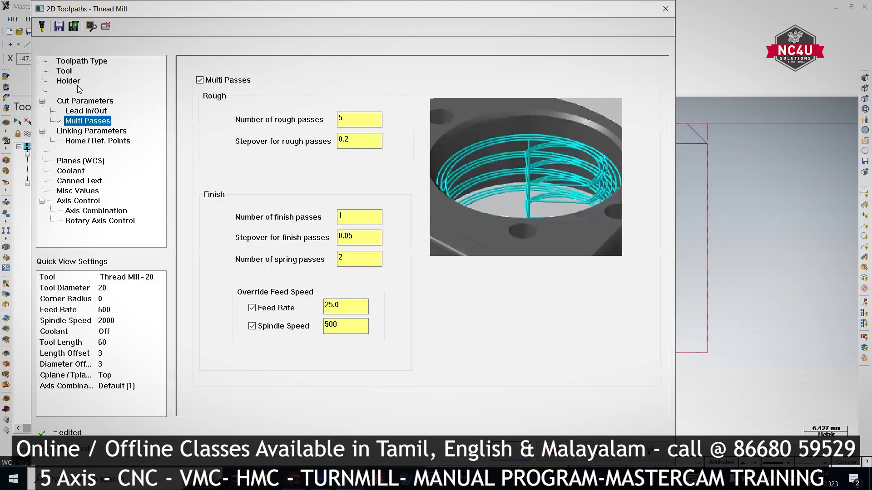
pyautogui.click(64, 71)
# Change the thread mill tool's cutting length from 14 to 2 and accept the parameters.
pyautogui.doubleClick(301, 117)
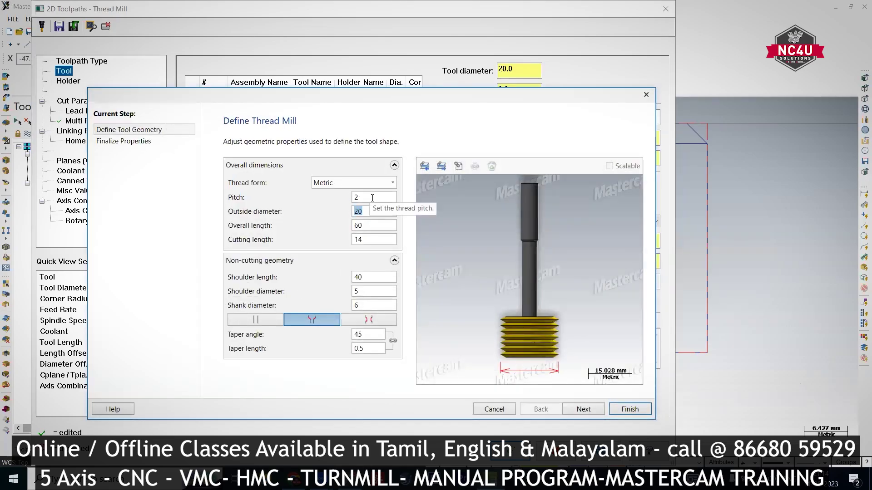
pyautogui.click(363, 198)
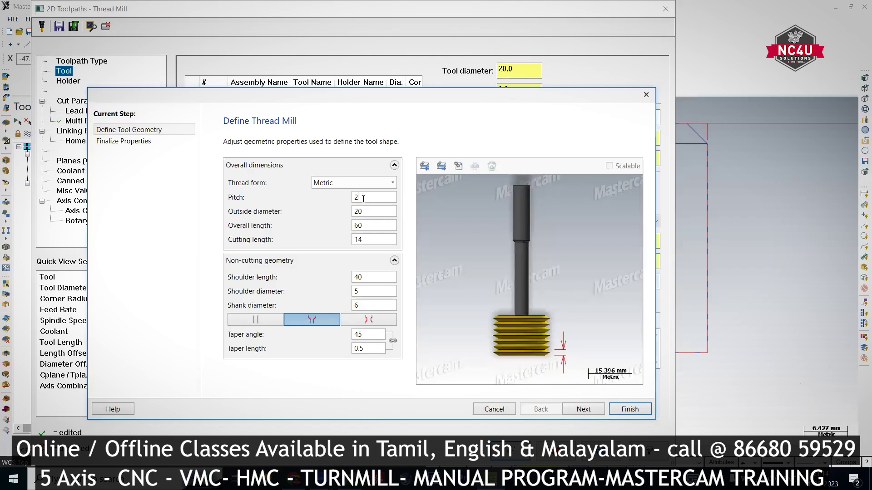
pyautogui.click(376, 237)
pyautogui.write('2')
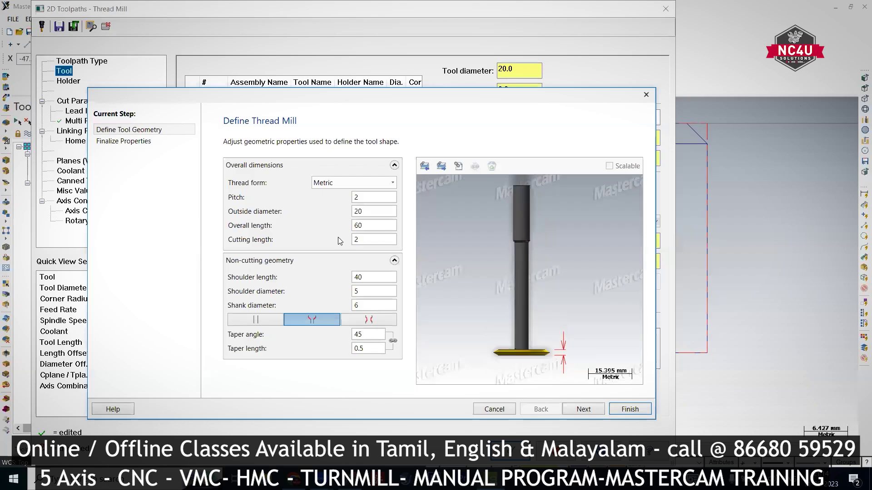
pyautogui.click(629, 409)
pyautogui.click(509, 451)
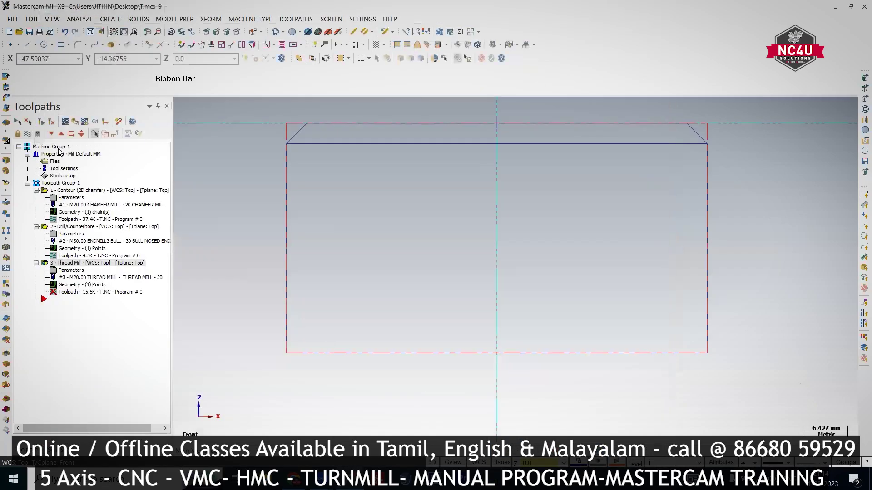
# Regenerate the Thread Mill toolpath and backplot it to confirm the helix spans the full hole depth.
pyautogui.click(42, 123)
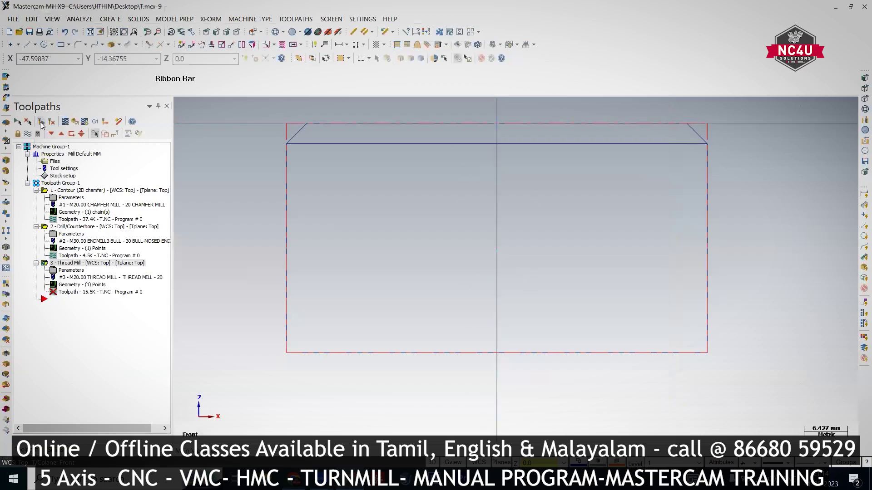
pyautogui.click(65, 122)
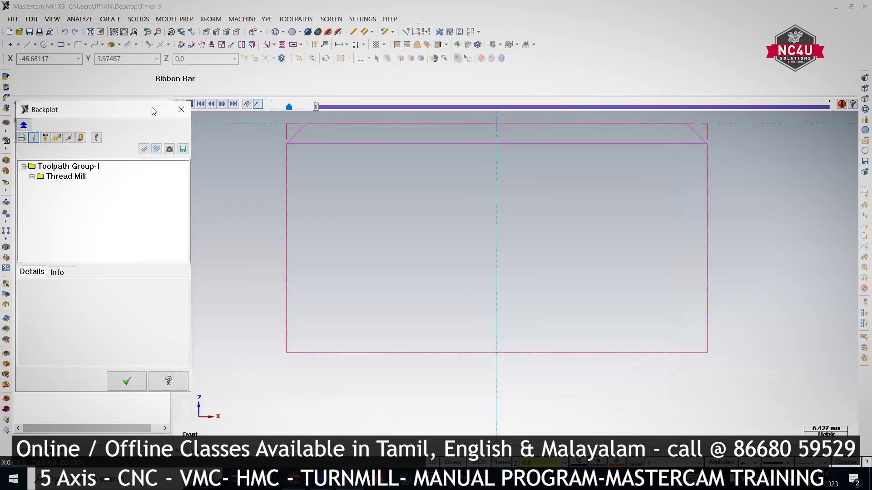
pyautogui.click(179, 104)
pyautogui.moveTo(481, 232)
pyautogui.mouseDown(button='middle')
pyautogui.moveTo(481, 249)
pyautogui.moveTo(465, 236)
pyautogui.mouseUp(button='middle')
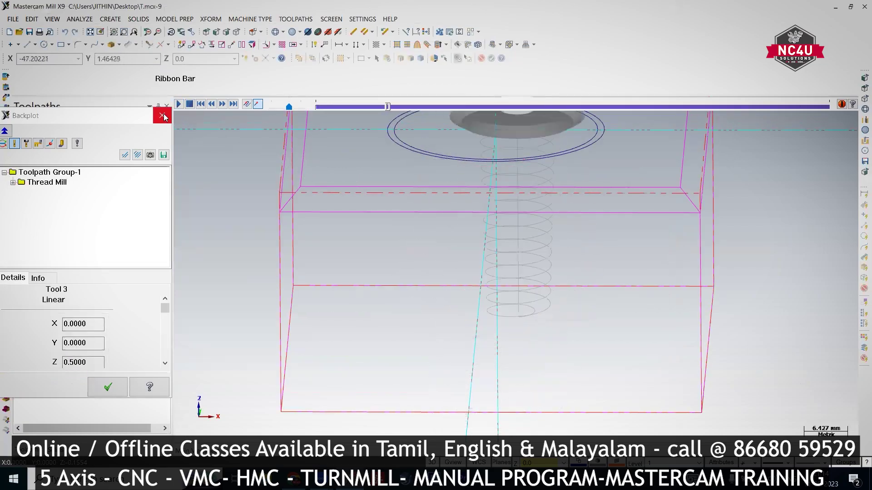
pyautogui.click(163, 117)
pyautogui.moveTo(522, 254); pyautogui.dragTo(584, 239, button='middle')
# Return to Front (WCS) view and reopen the Thread Mill cut parameters.
pyautogui.rightClick(592, 236)
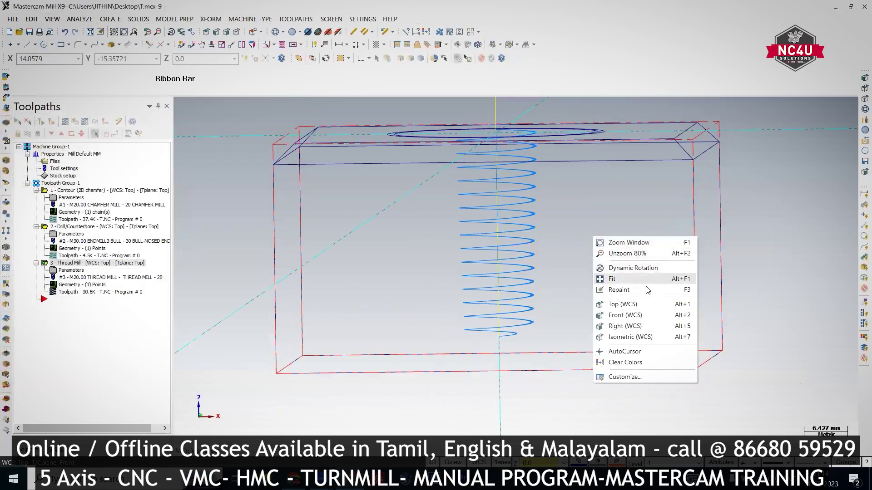
pyautogui.click(638, 315)
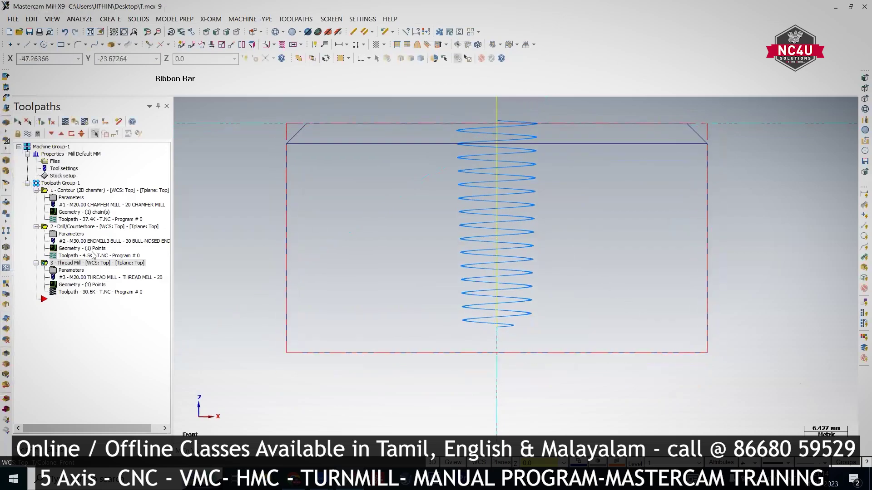
pyautogui.click(80, 272)
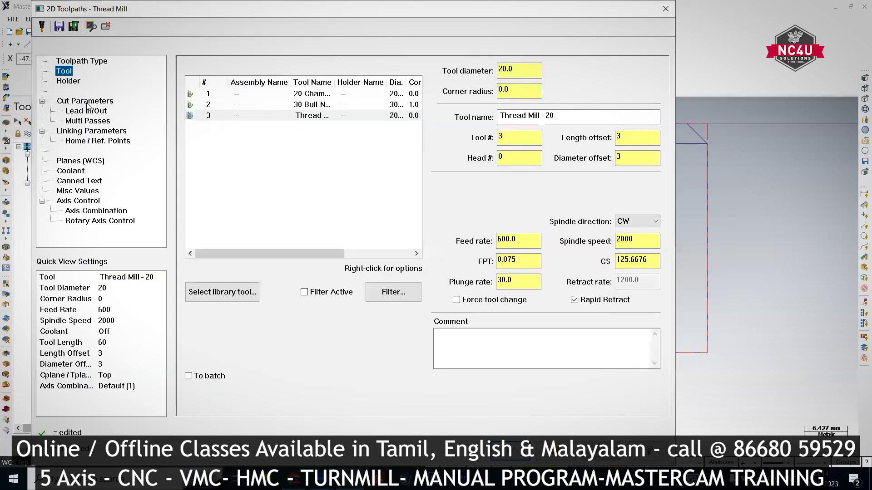
pyautogui.click(85, 101)
# Set the thread taper angle to 0, rebuild the toolpath, and view the straight helix isometrically.
pyautogui.click(330, 153)
pyautogui.write('0')
pyautogui.press('Return')
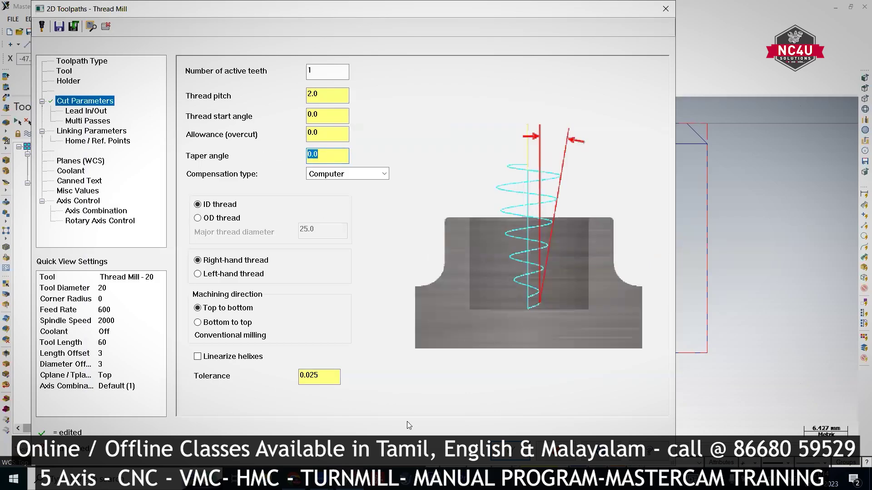
pyautogui.click(617, 449)
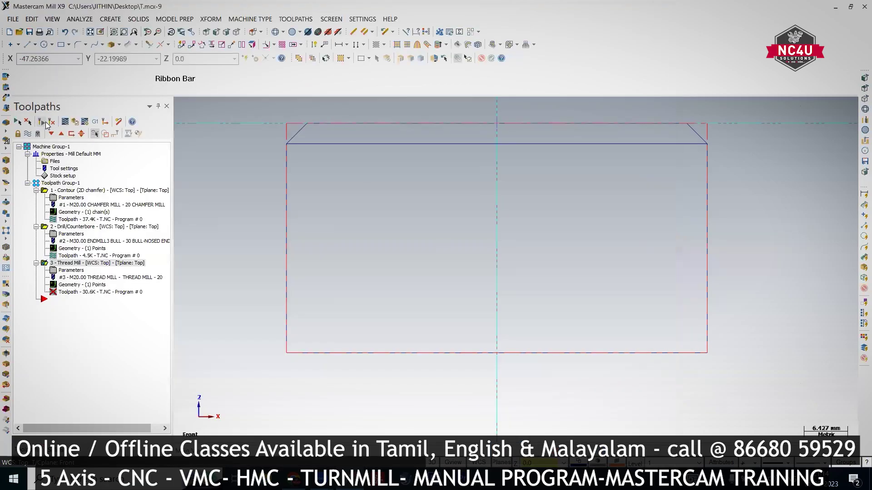
pyautogui.click(236, 32)
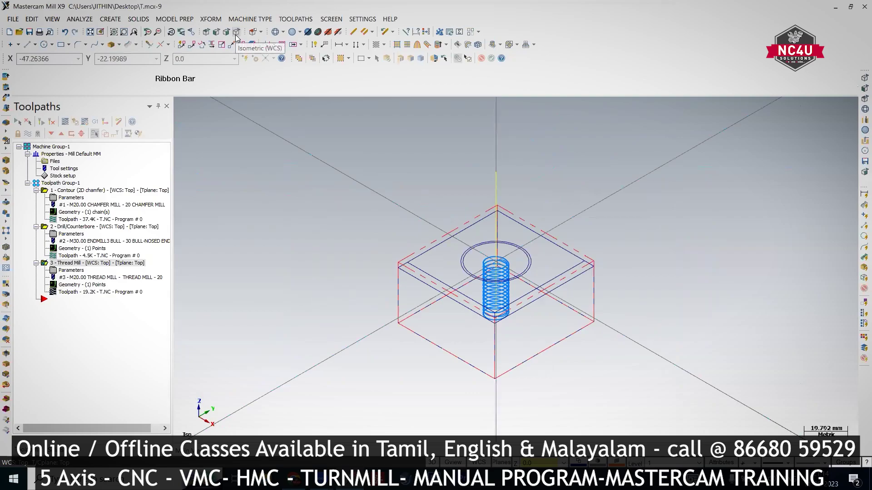